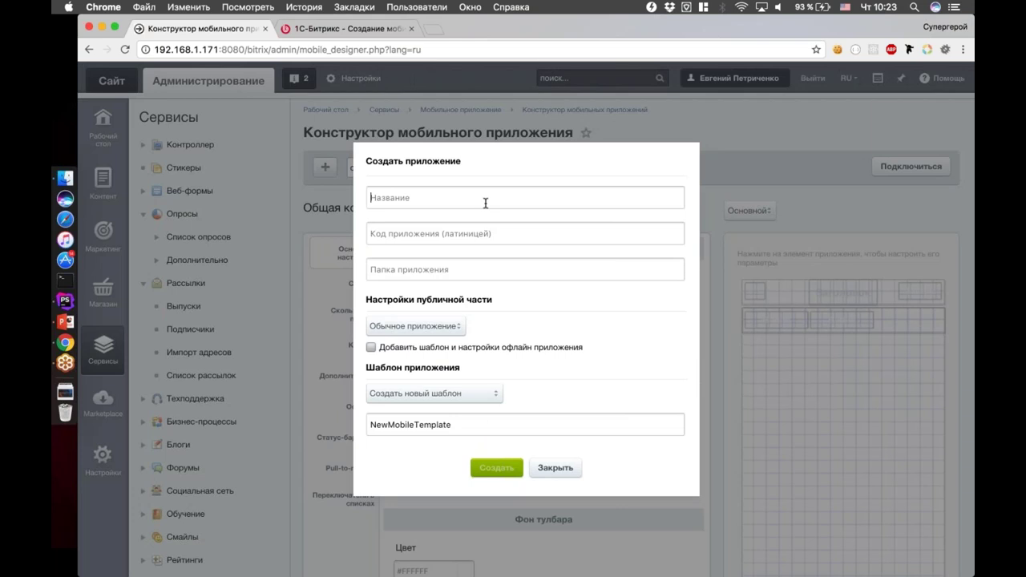
# Enter the application name Test, with code and folder test5
pyautogui.write('TEs')
pyautogui.press('super+a')
pyautogui.press('super+c')
pyautogui.press('Right')
pyautogui.press('Tab')
pyautogui.press('super+v')
pyautogui.press('super+z')
pyautogui.write('test')
pyautogui.click(547, 274)
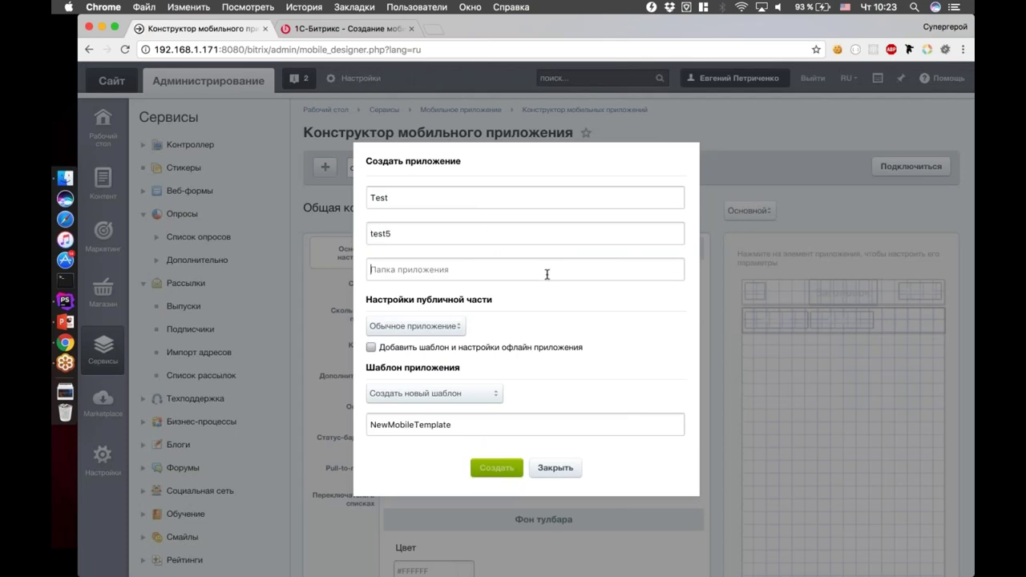
pyautogui.write('test5')
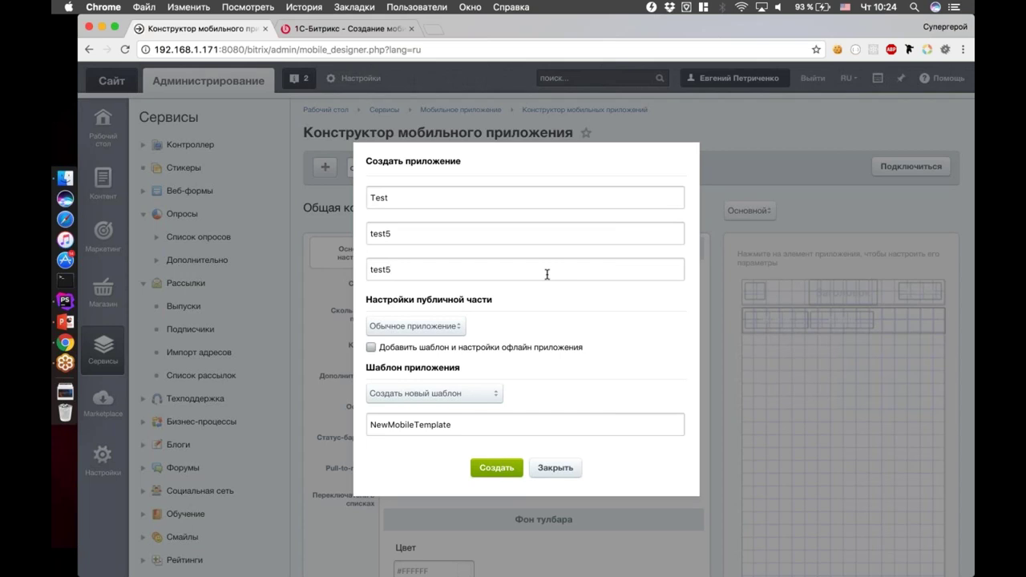
# Make it a demo application on the mobile_template template and create it
pyautogui.click(428, 329)
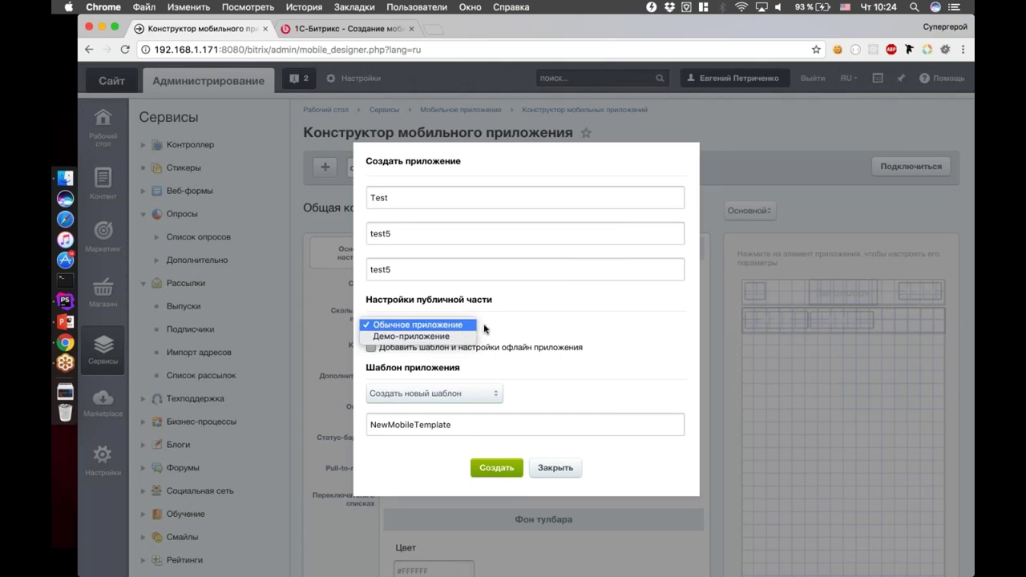
pyautogui.click(467, 341)
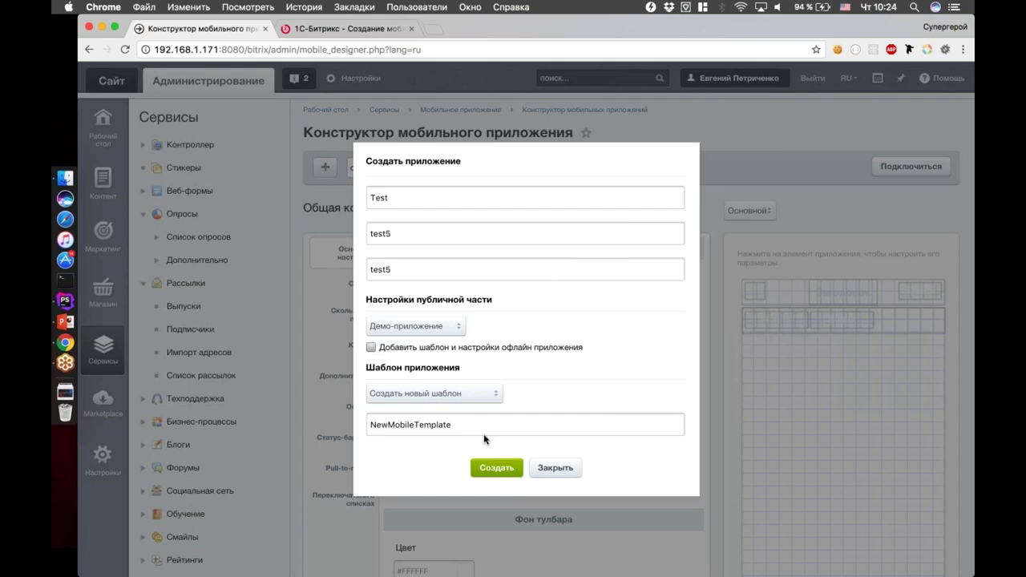
pyautogui.click(480, 405)
pyautogui.click(481, 440)
pyautogui.click(484, 395)
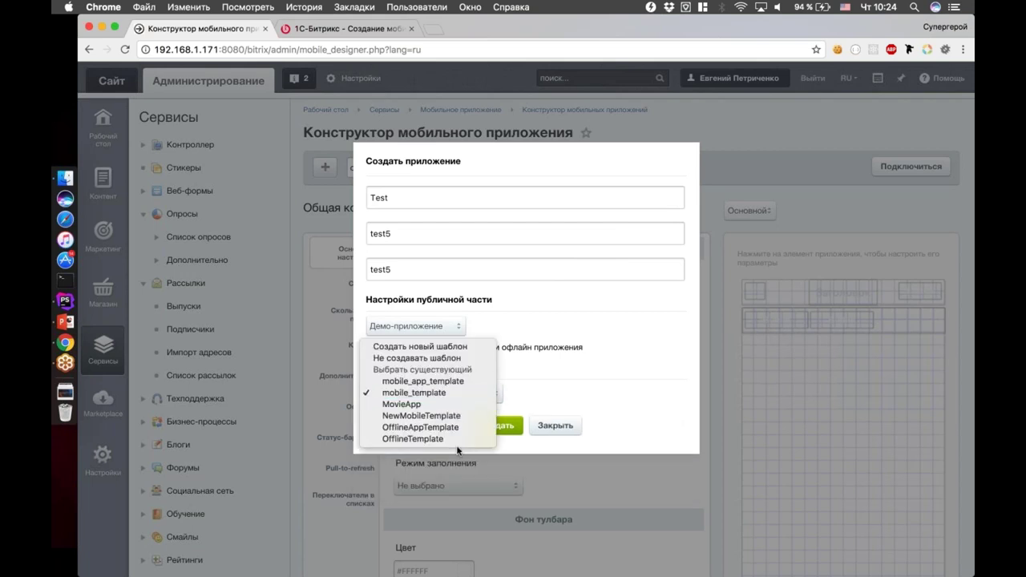
pyautogui.click(480, 381)
pyautogui.click(478, 394)
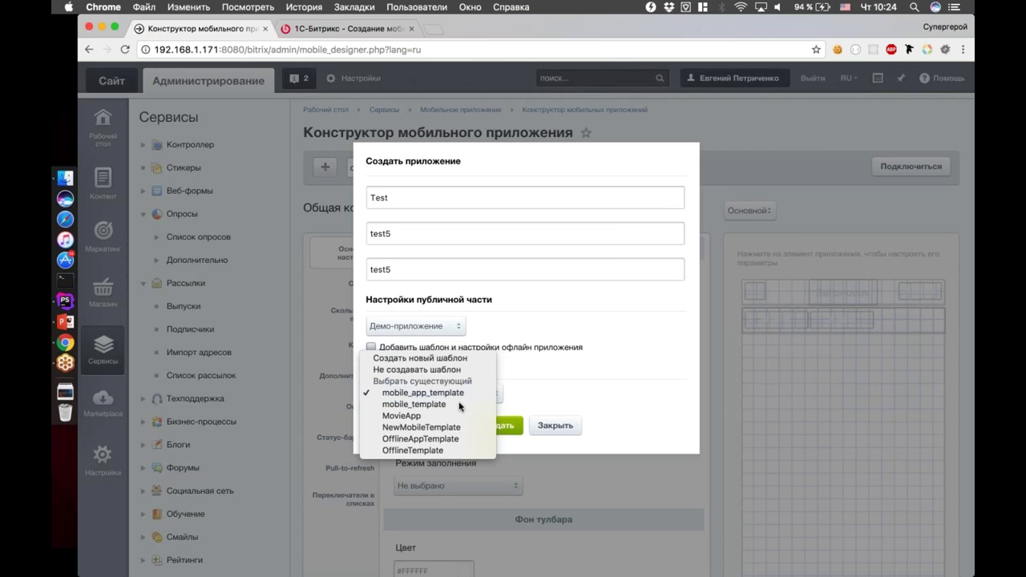
pyautogui.click(465, 405)
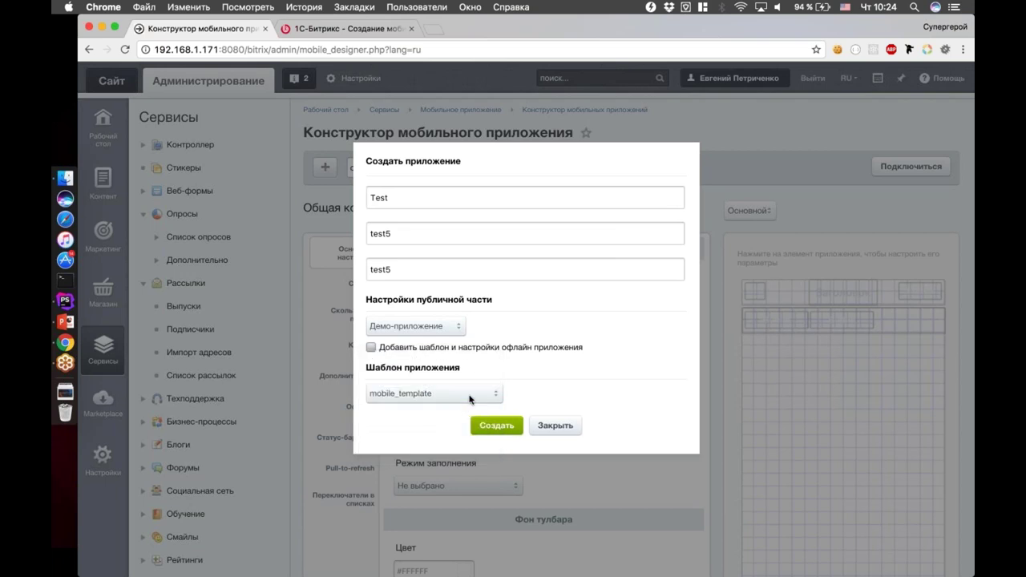
pyautogui.click(470, 397)
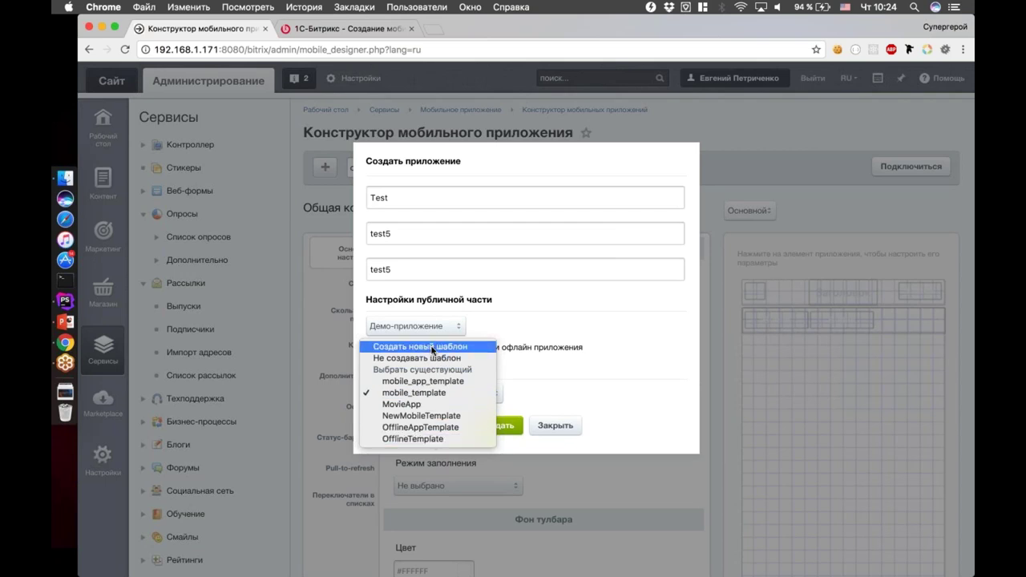
pyautogui.click(566, 366)
pyautogui.click(458, 399)
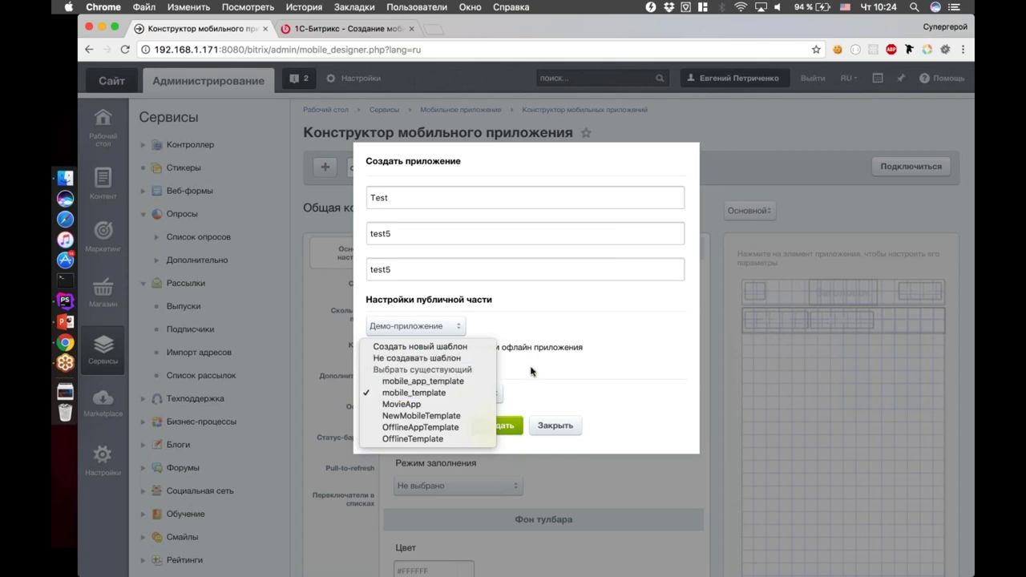
pyautogui.click(531, 371)
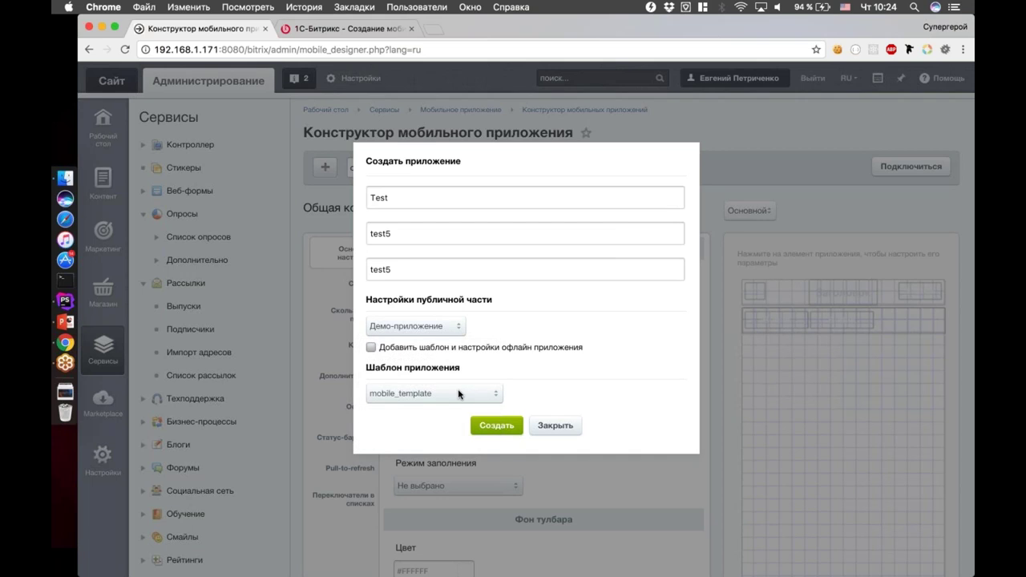
pyautogui.click(508, 433)
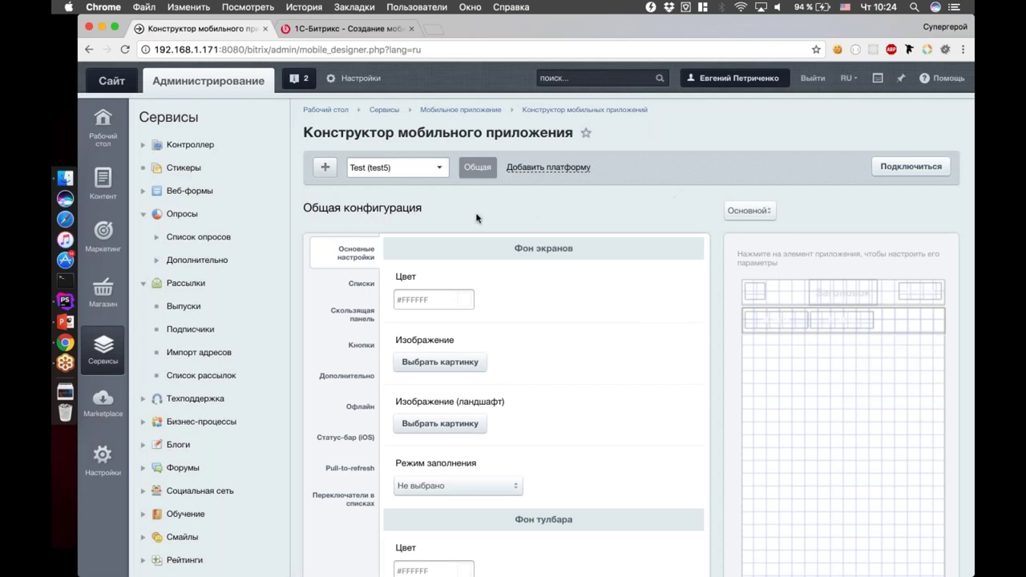
pyautogui.click(418, 170)
pyautogui.click(417, 170)
pyautogui.click(566, 169)
pyautogui.click(575, 192)
pyautogui.click(613, 194)
pyautogui.click(567, 168)
pyautogui.click(657, 208)
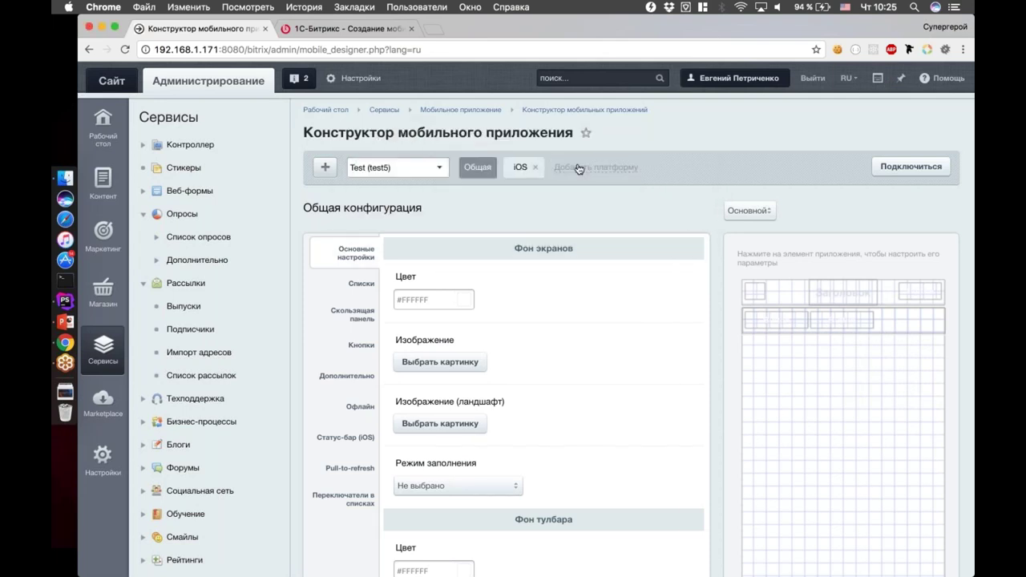
pyautogui.click(535, 167)
pyautogui.click(639, 223)
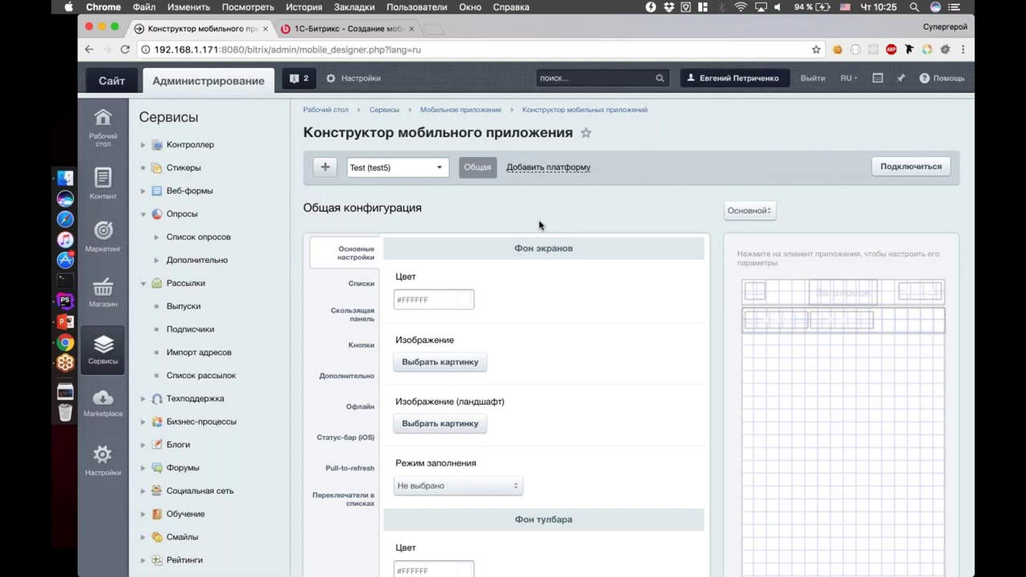
pyautogui.scroll(-5, 539, 226)
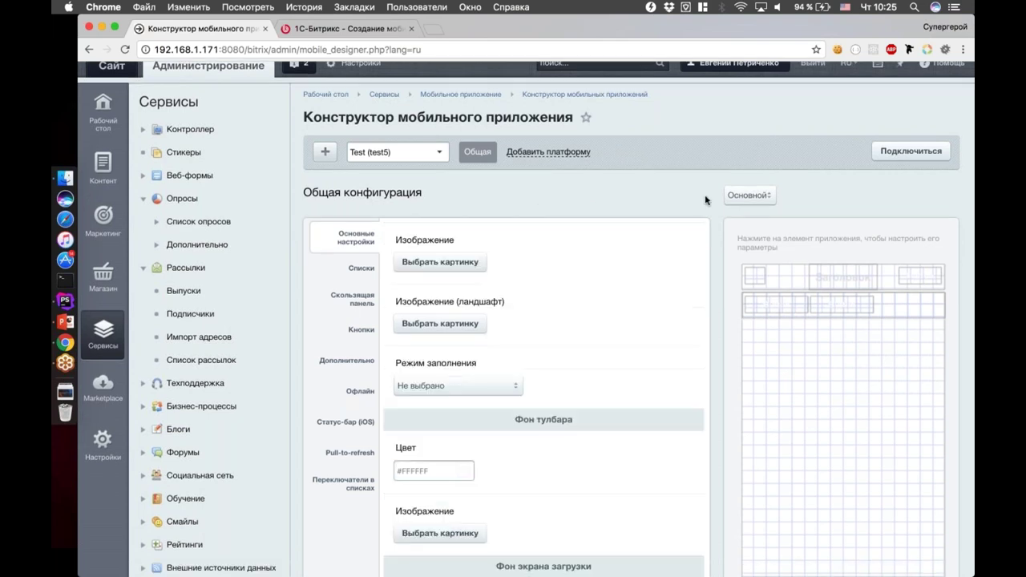
pyautogui.scroll(-5, 712, 287)
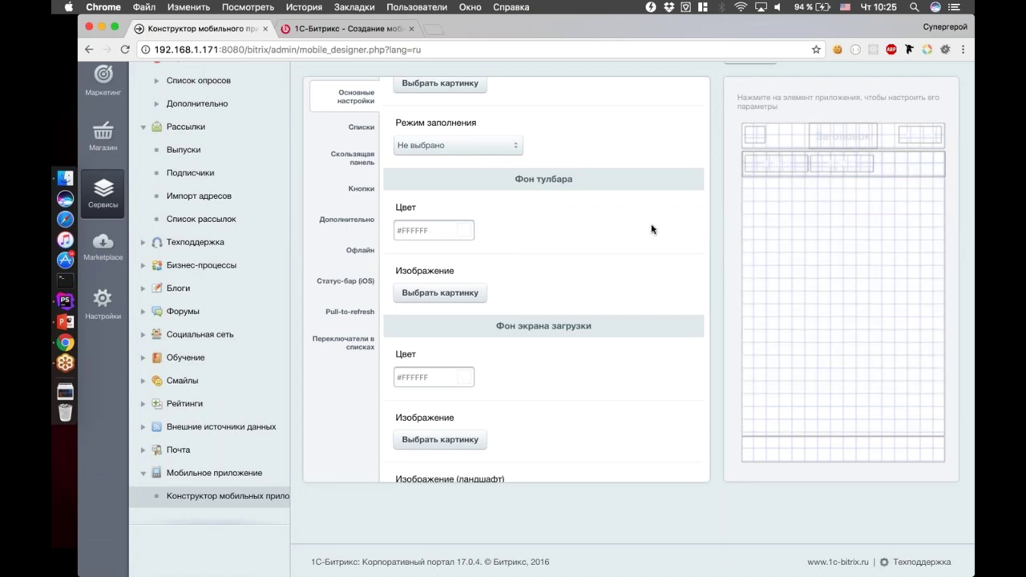
pyautogui.scroll(3, 497, 200)
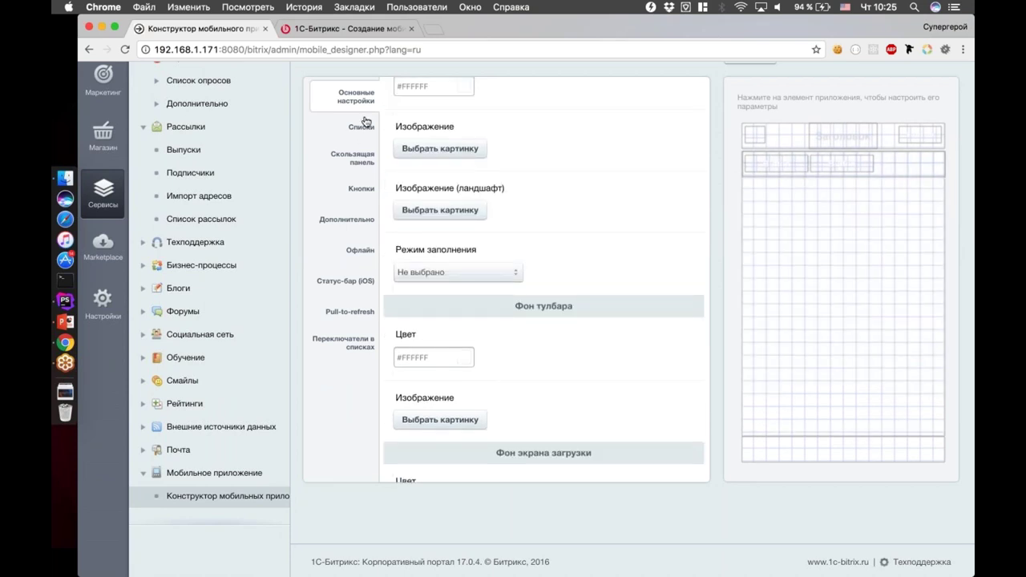
pyautogui.click(359, 162)
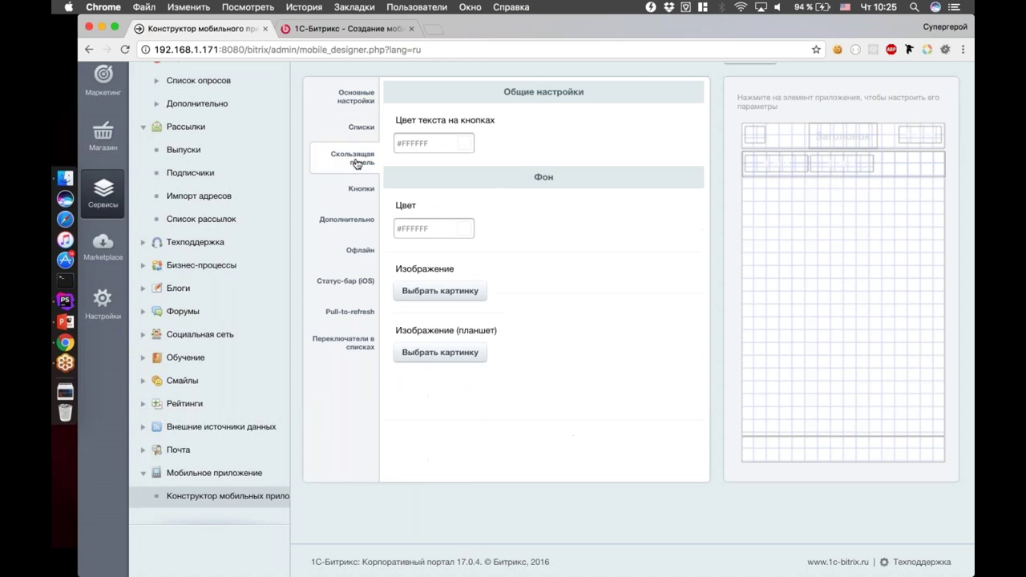
pyautogui.click(358, 189)
pyautogui.click(362, 222)
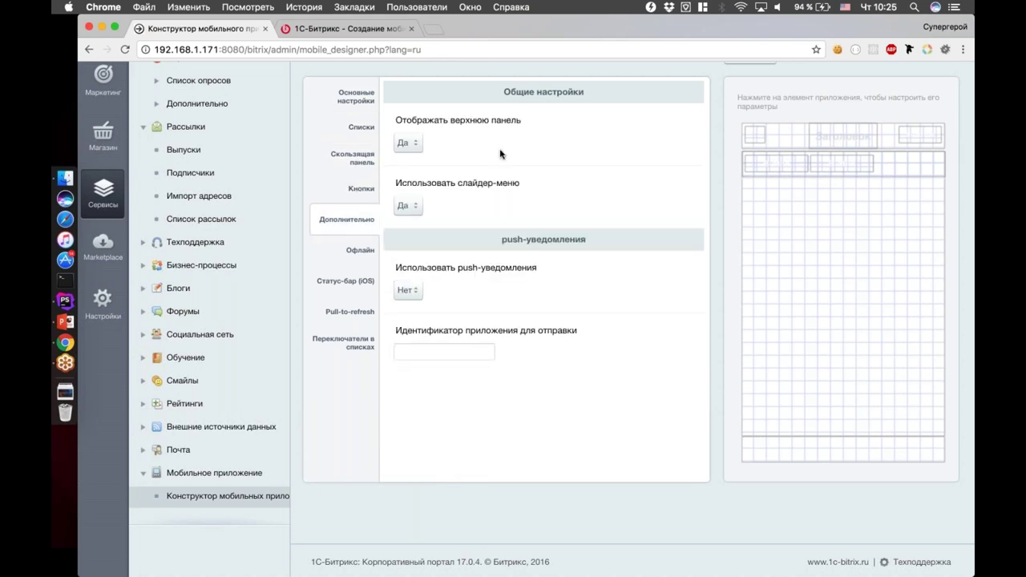
pyautogui.click(354, 282)
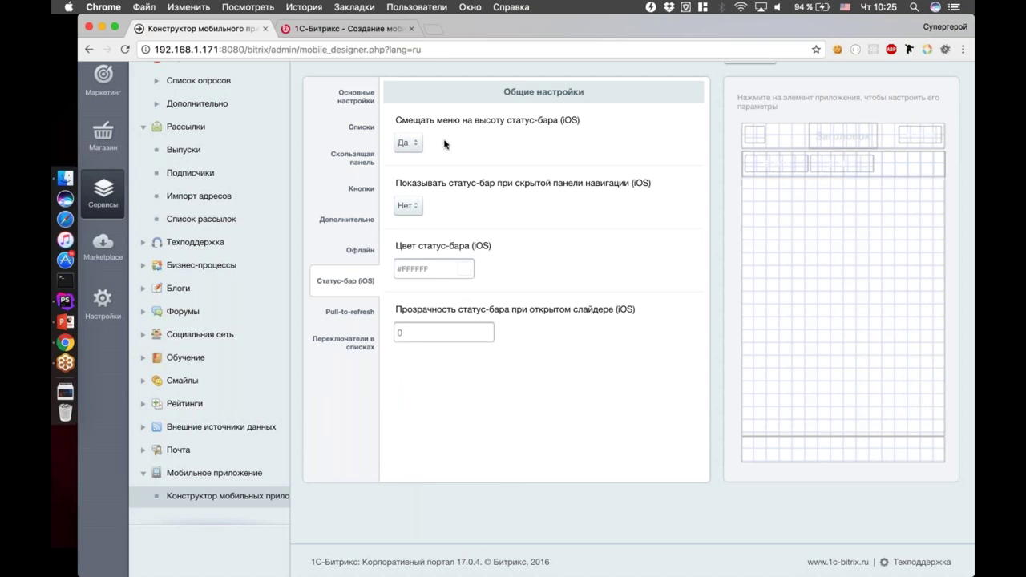
pyautogui.click(435, 267)
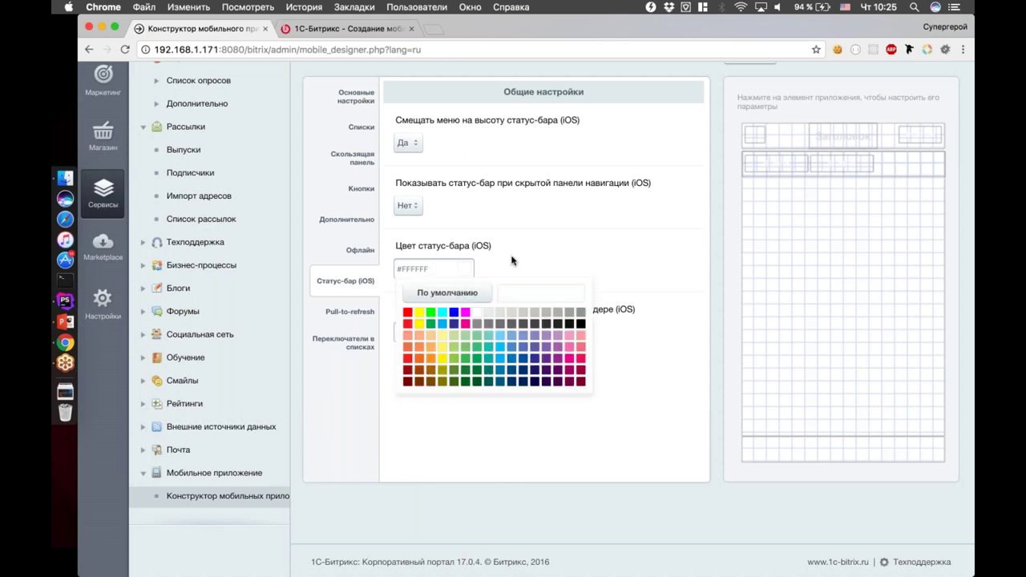
pyautogui.click(511, 261)
pyautogui.click(435, 267)
pyautogui.click(482, 238)
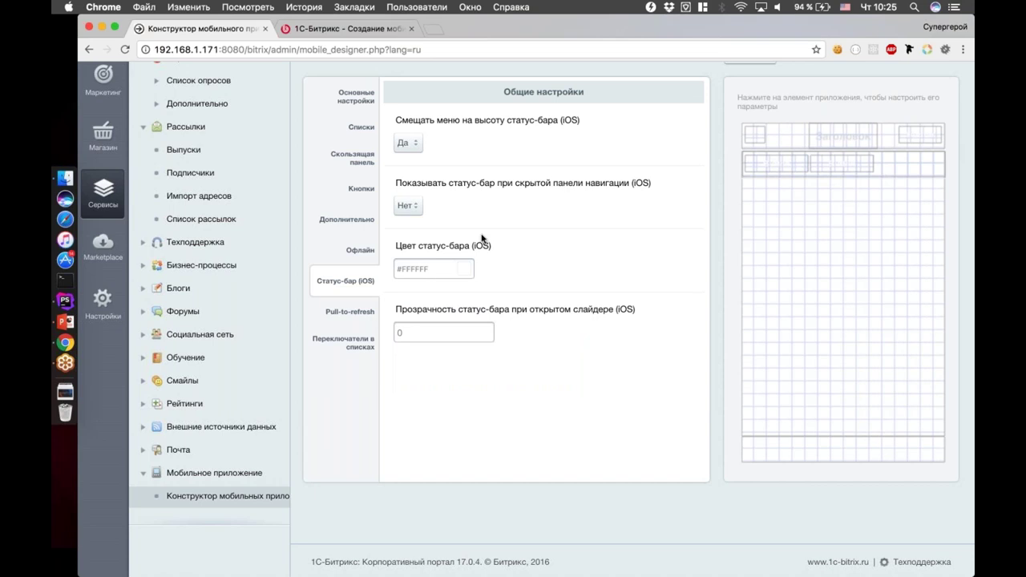
pyautogui.click(341, 313)
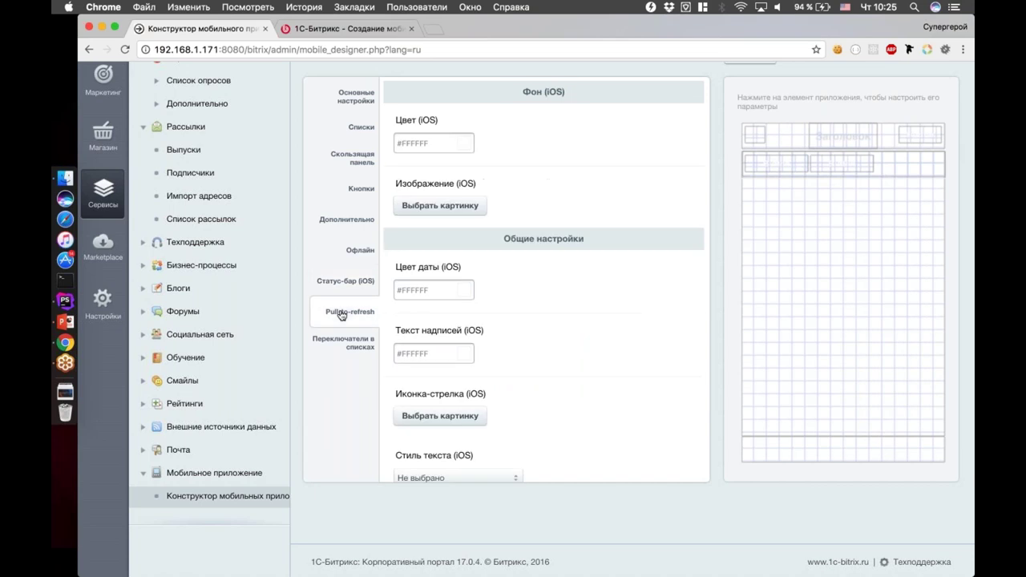
pyautogui.click(359, 255)
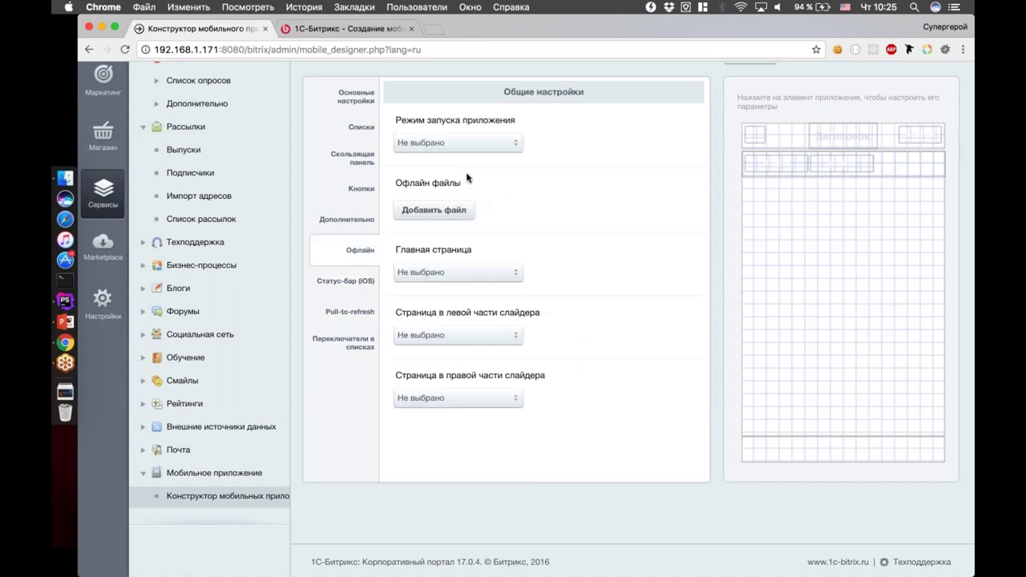
pyautogui.click(472, 147)
pyautogui.click(603, 199)
pyautogui.click(356, 97)
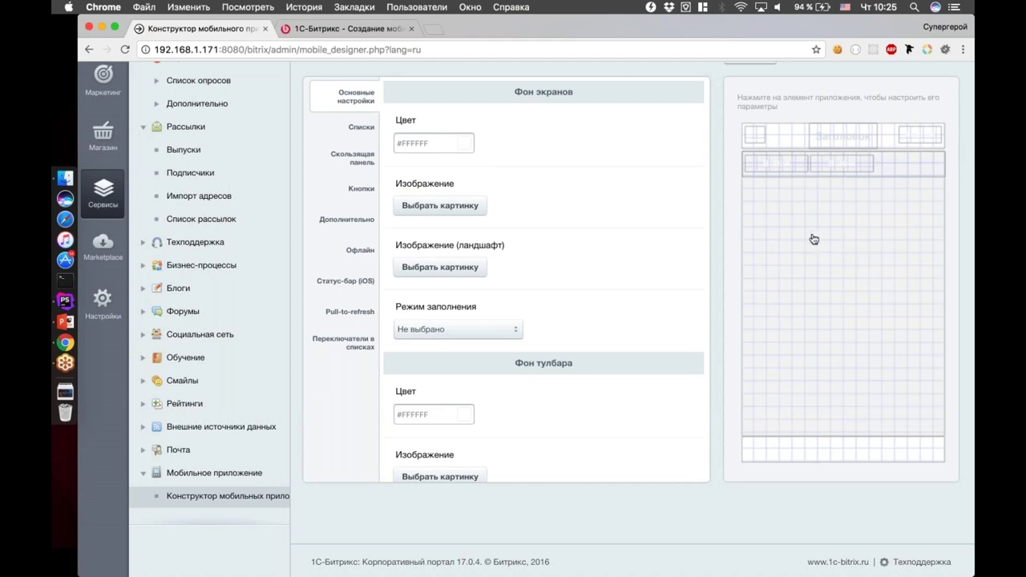
# Set the navigation bar background colour to blue #0054A5
pyautogui.click(789, 139)
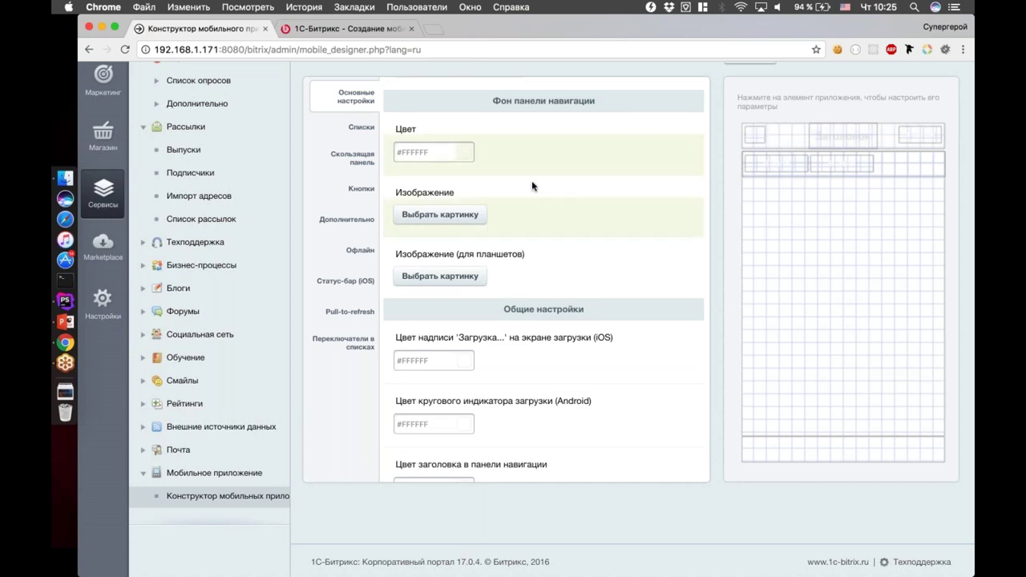
pyautogui.click(870, 288)
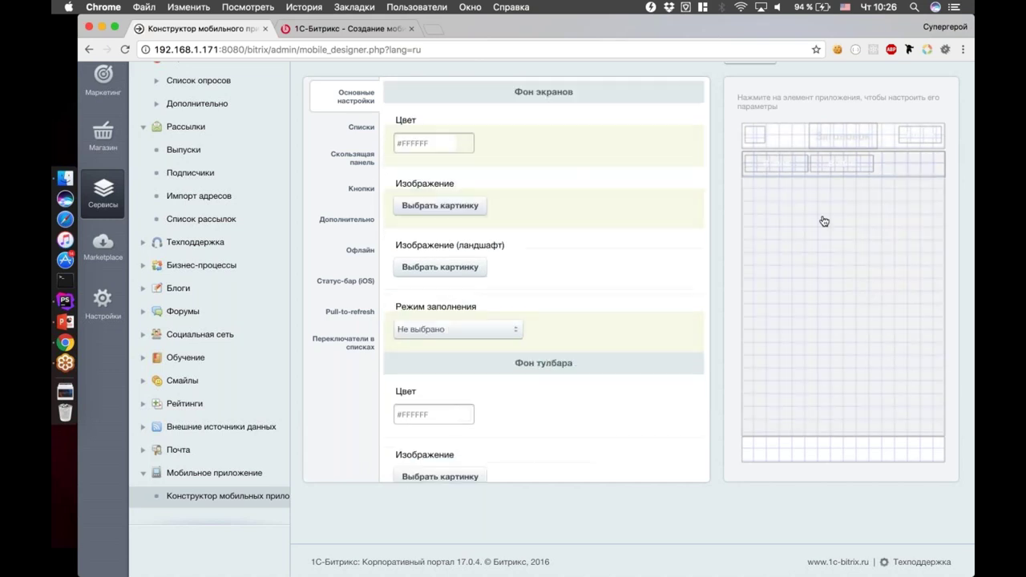
pyautogui.click(840, 244)
pyautogui.click(840, 244)
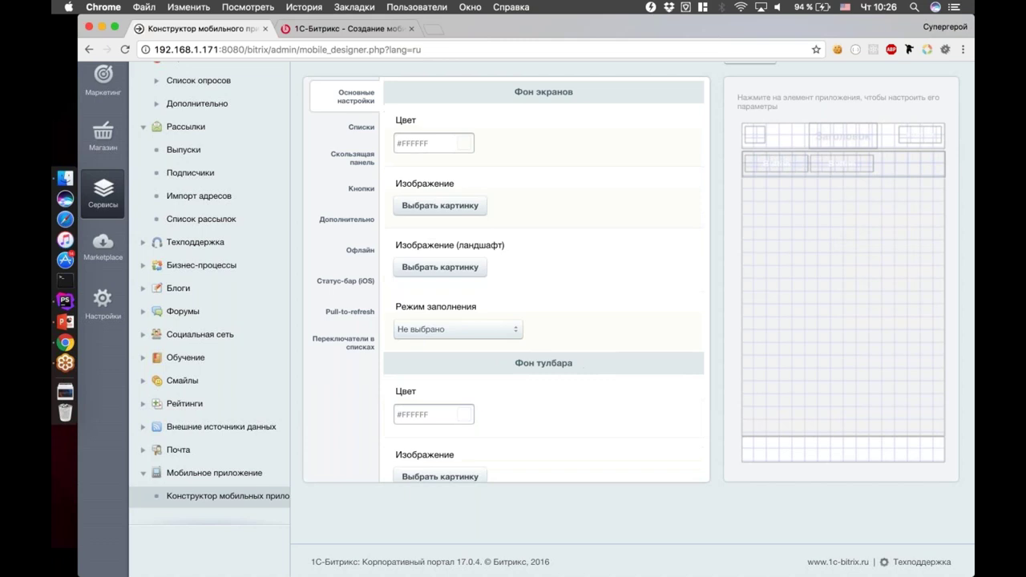
pyautogui.click(829, 243)
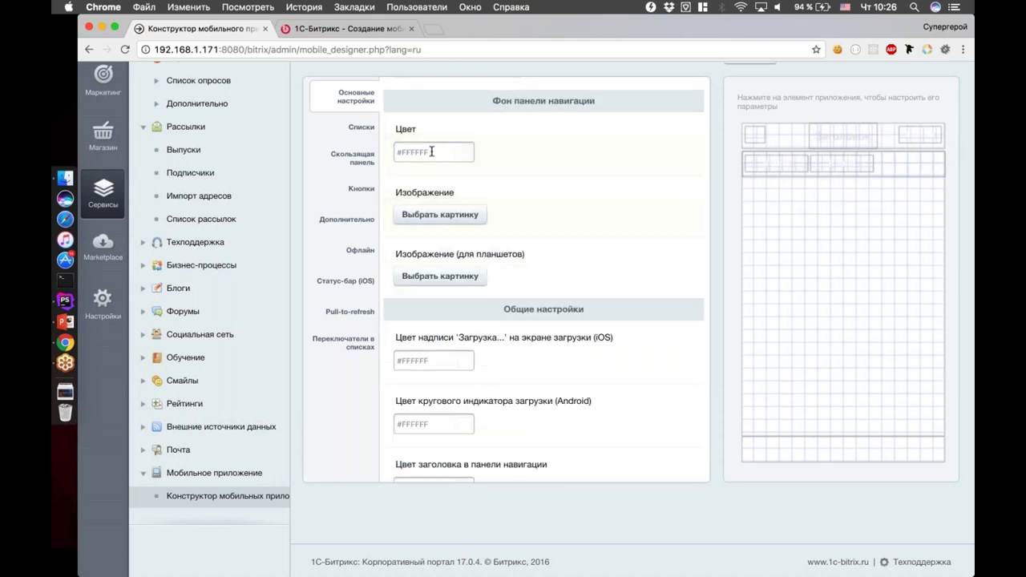
pyautogui.click(425, 152)
pyautogui.click(527, 244)
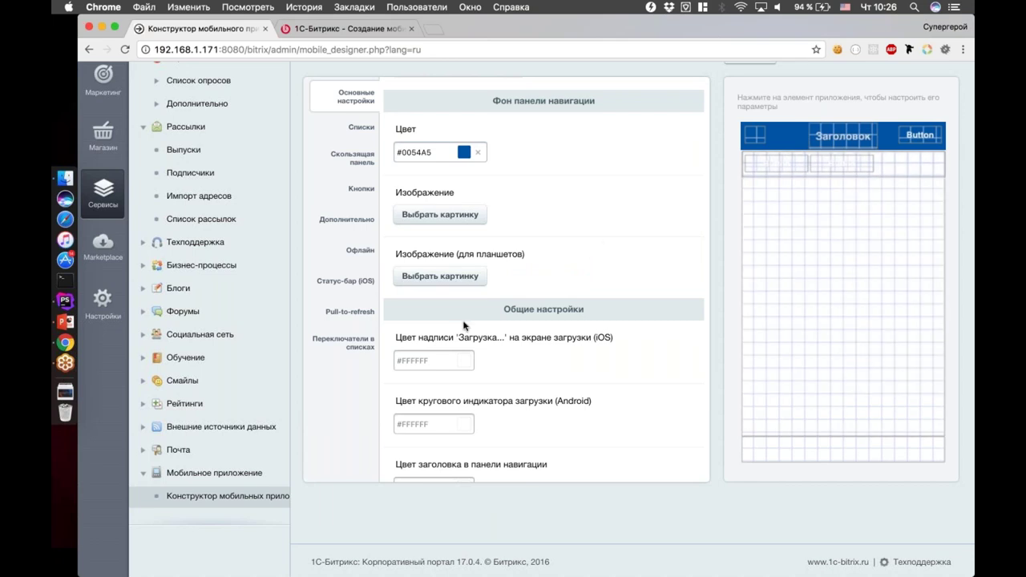
# Try trend.png as the navigation bar image, then remove it and restore the blue background
pyautogui.click(457, 215)
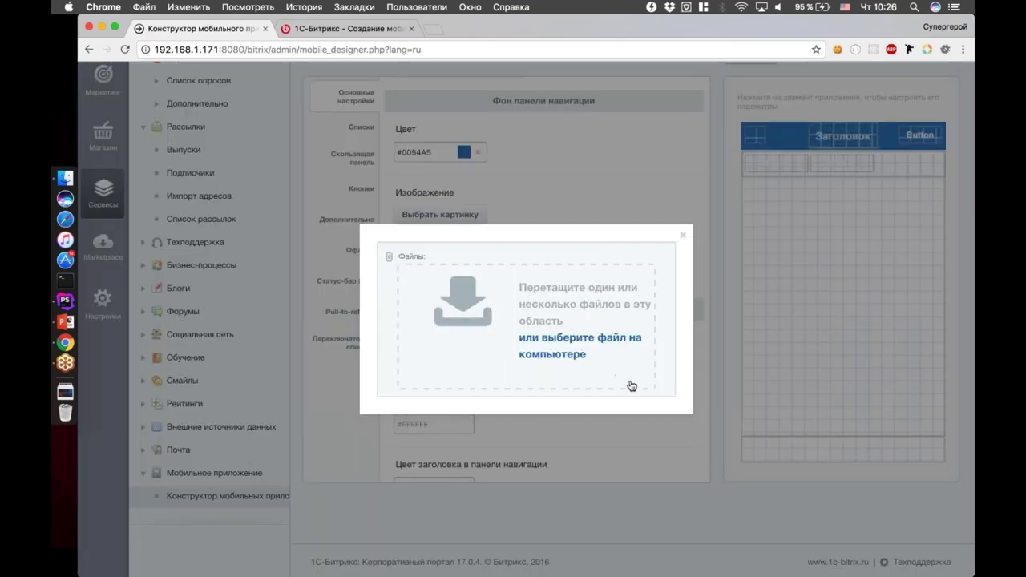
pyautogui.click(631, 384)
pyautogui.scroll(-5, 409, 146)
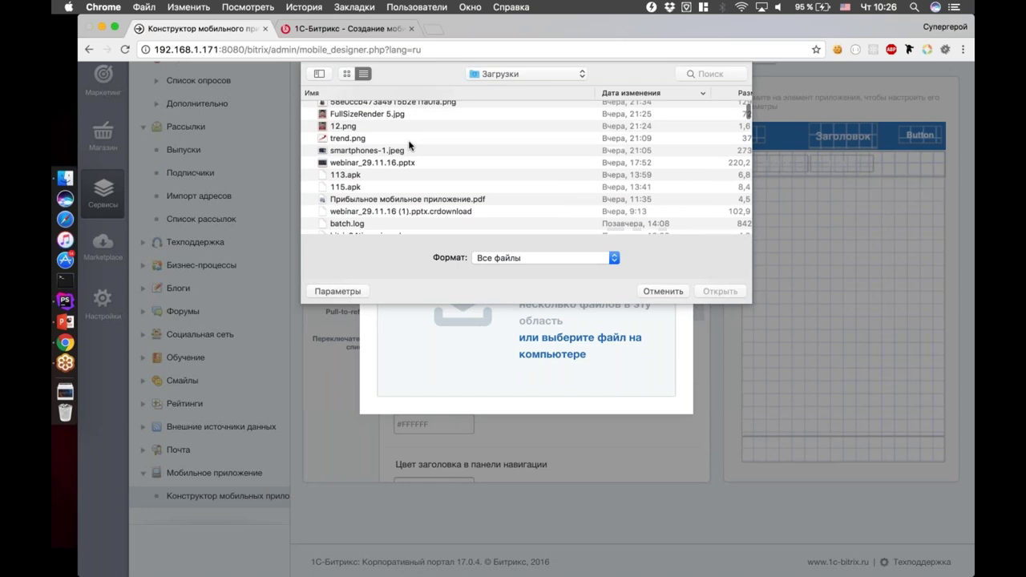
pyautogui.doubleClick(354, 139)
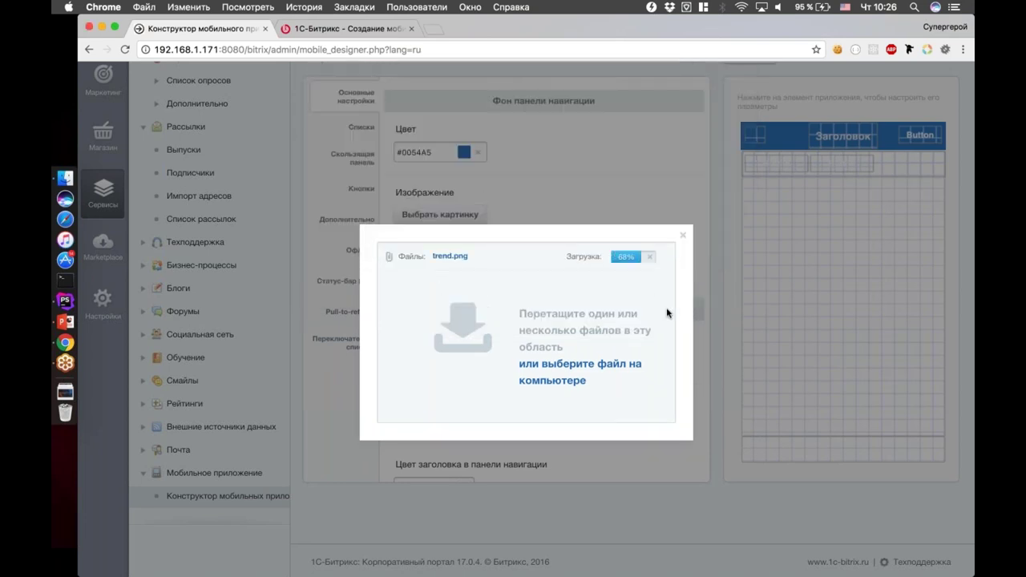
pyautogui.moveTo(425, 289)
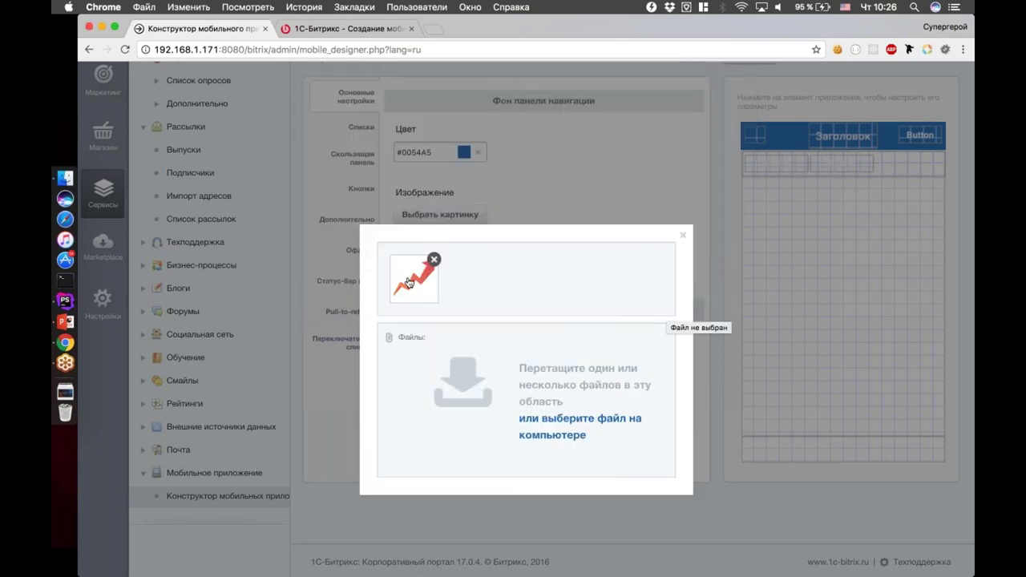
pyautogui.click(425, 289)
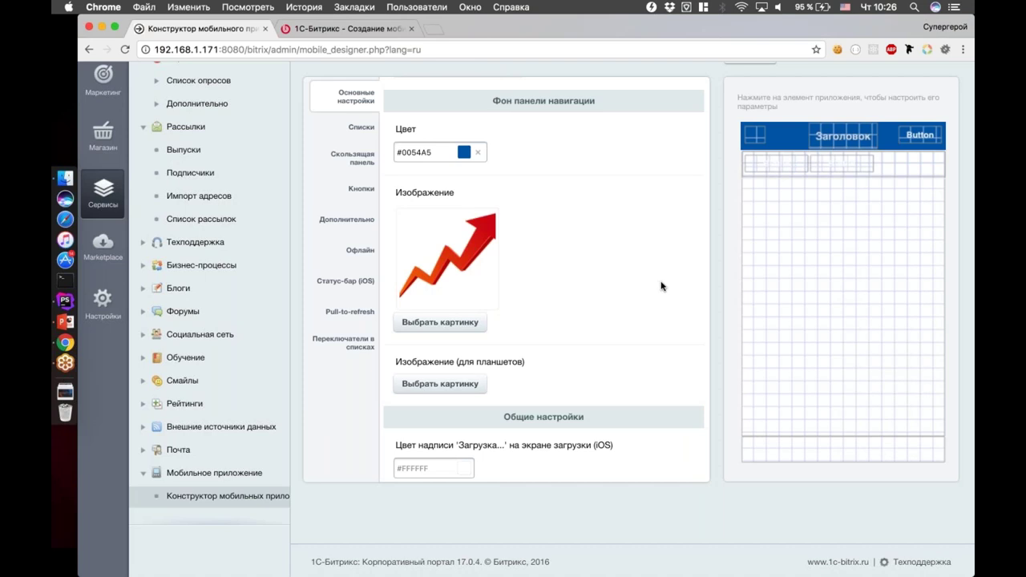
pyautogui.click(479, 152)
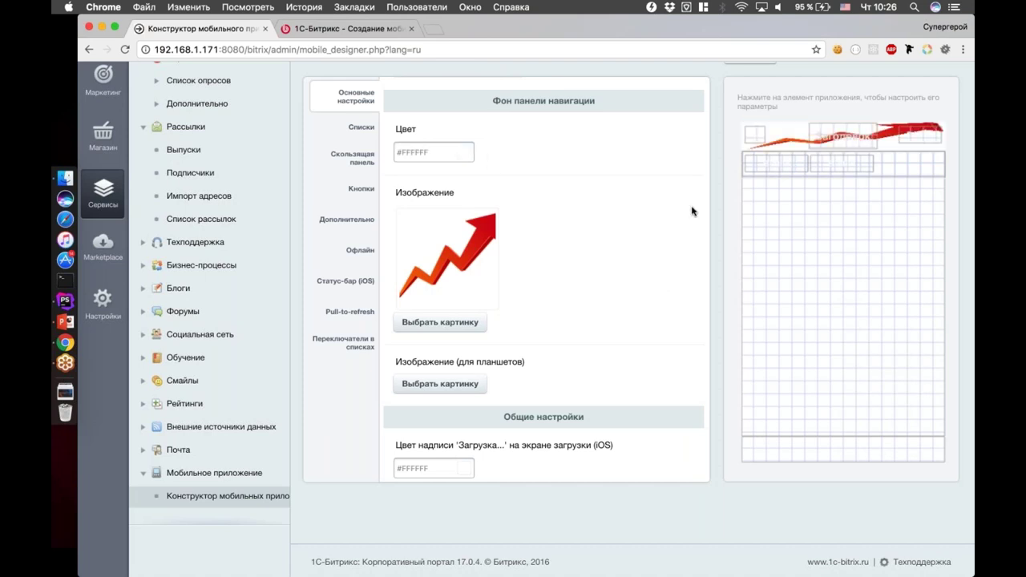
pyautogui.moveTo(448, 286)
pyautogui.click(497, 209)
pyautogui.click(449, 152)
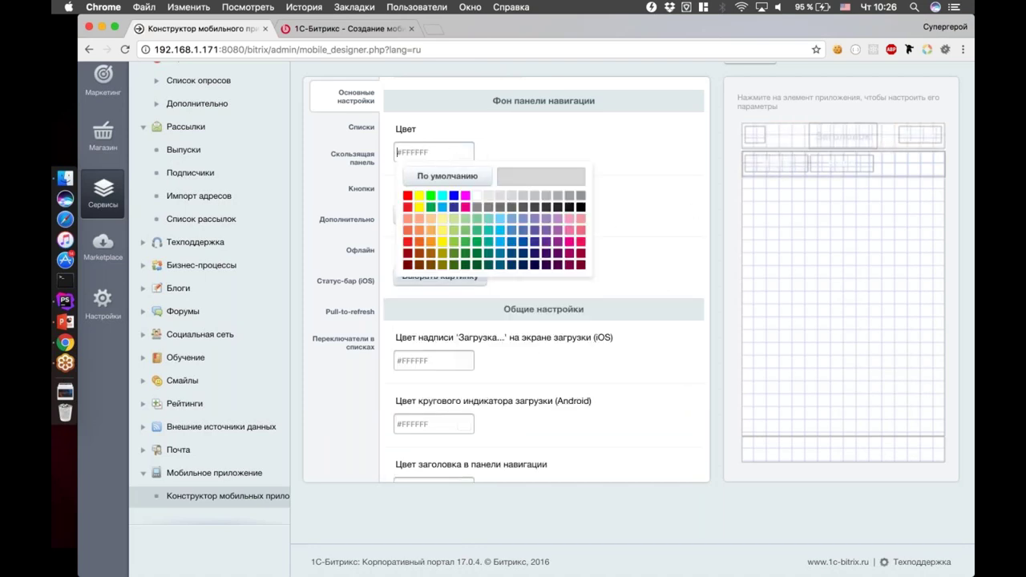
pyautogui.click(528, 241)
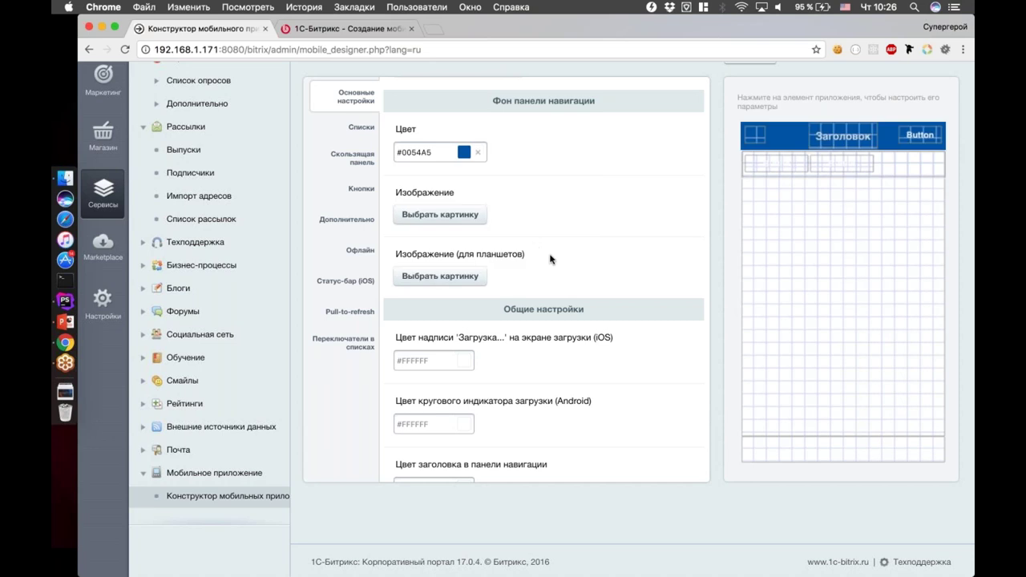
# Make the app screen background blue #0054A5
pyautogui.scroll(-2, 550, 259)
pyautogui.click(435, 317)
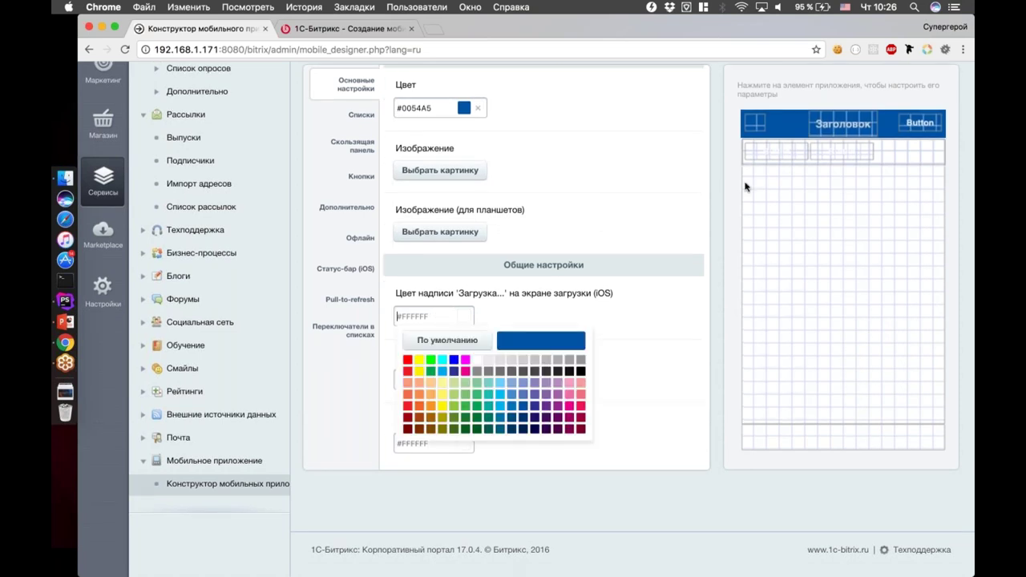
pyautogui.click(871, 211)
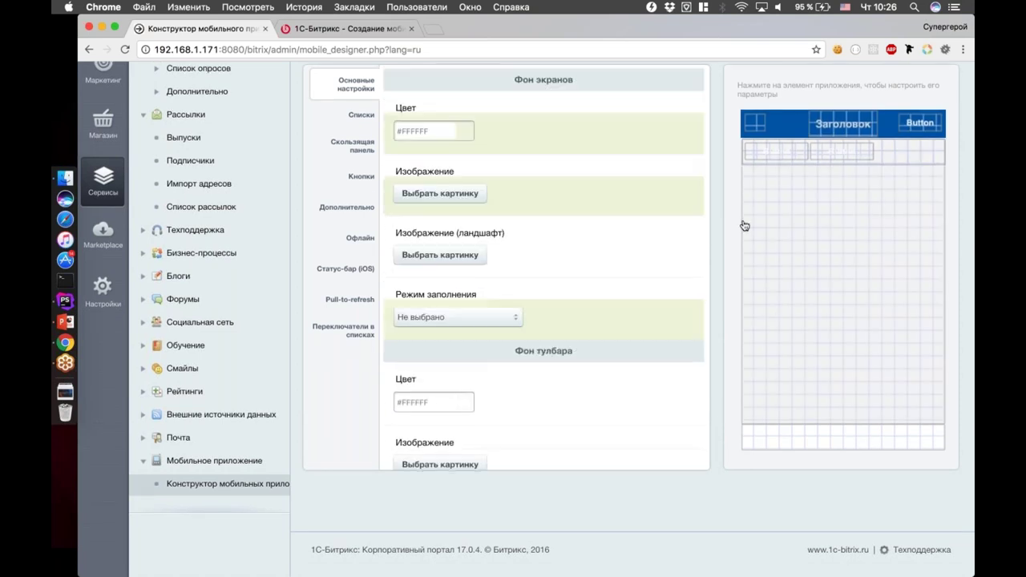
pyautogui.click(434, 131)
pyautogui.click(527, 227)
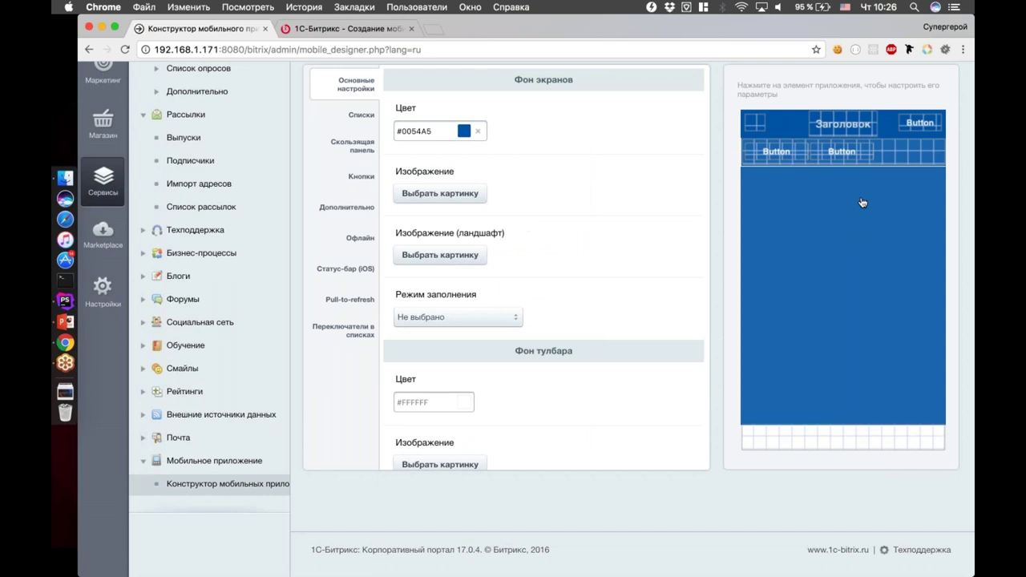
# Give the sliding panel light-blue #7CA6D8 button text on a purple #A763A9 background
pyautogui.click(834, 154)
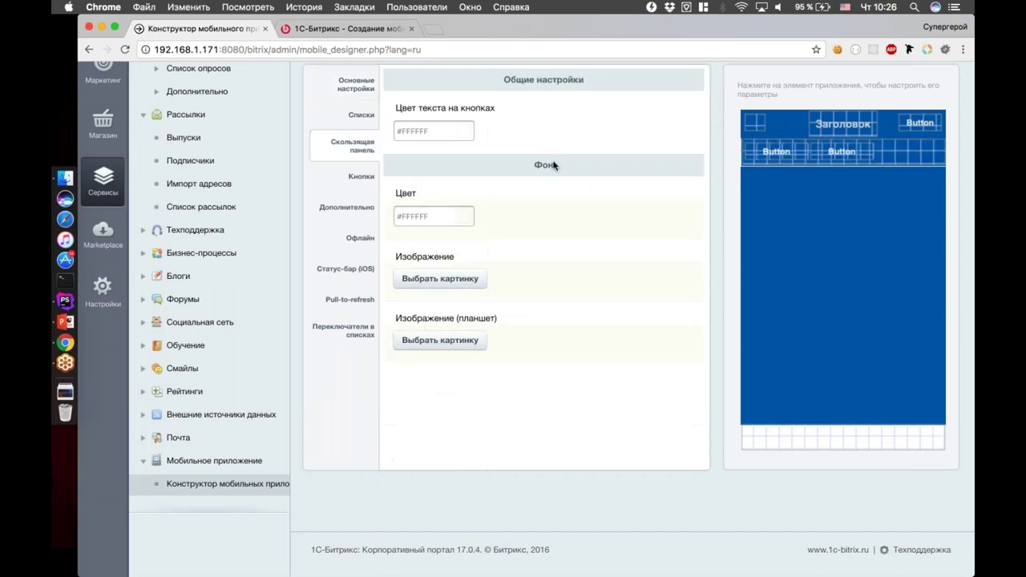
pyautogui.click(433, 131)
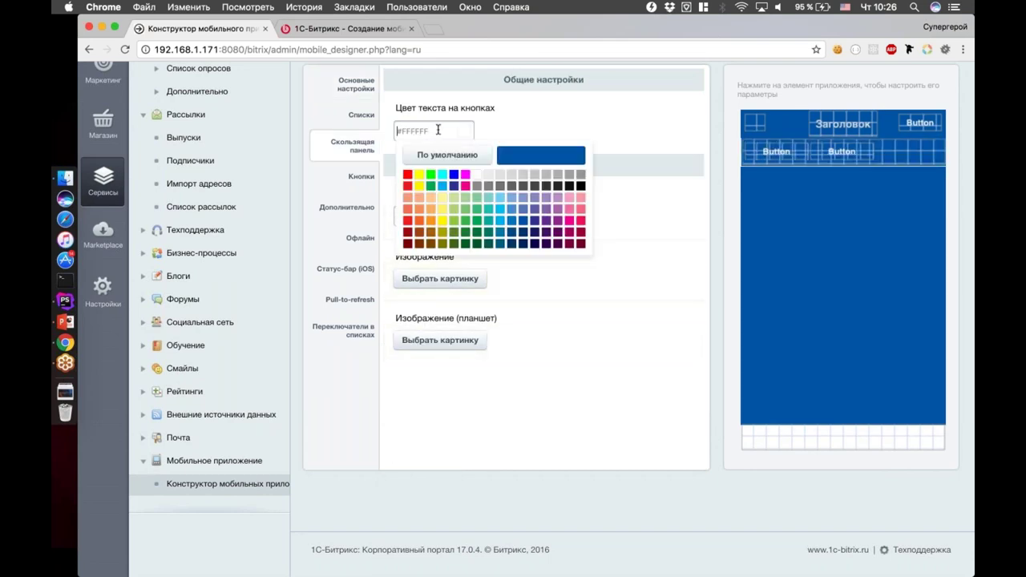
pyautogui.click(512, 205)
pyautogui.click(433, 215)
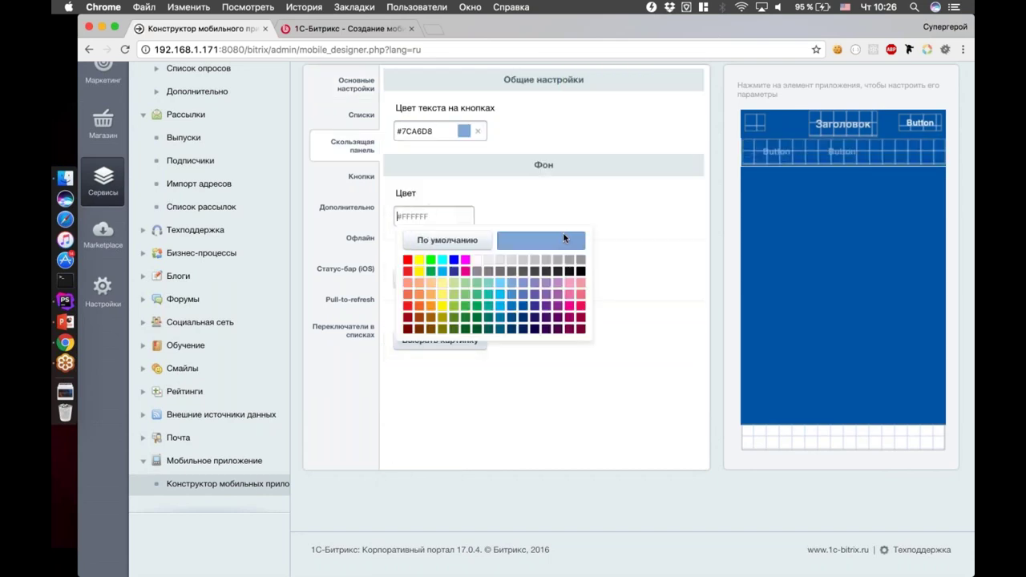
pyautogui.click(569, 293)
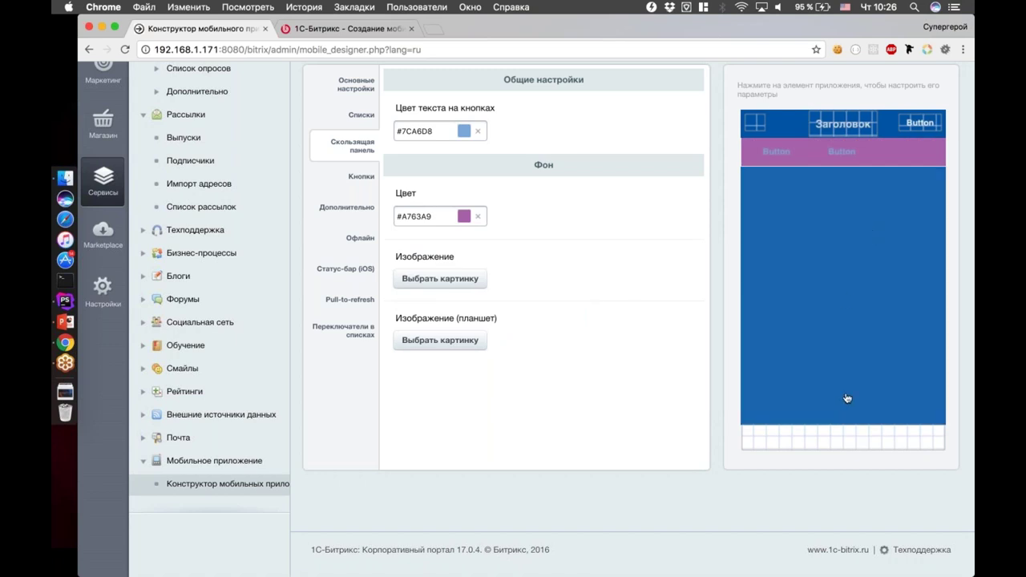
# Make the toolbar background teal #00A99E
pyautogui.click(848, 398)
pyautogui.click(434, 140)
pyautogui.click(492, 234)
pyautogui.scroll(2, 573, 361)
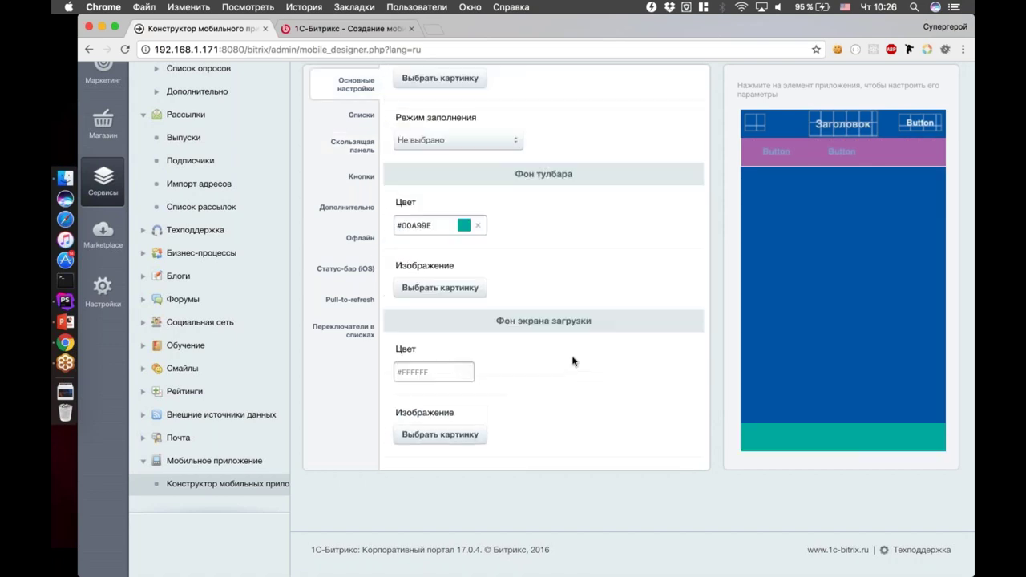
pyautogui.scroll(5, 573, 361)
pyautogui.scroll(1, 572, 361)
pyautogui.click(361, 250)
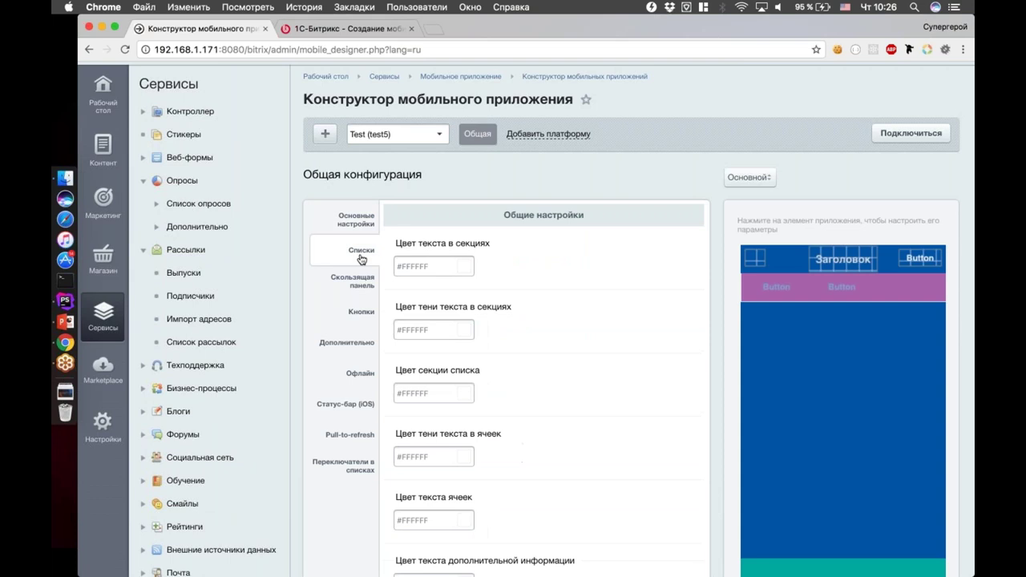
# Switch the designer preview to the Списки (lists) screen
pyautogui.click(361, 275)
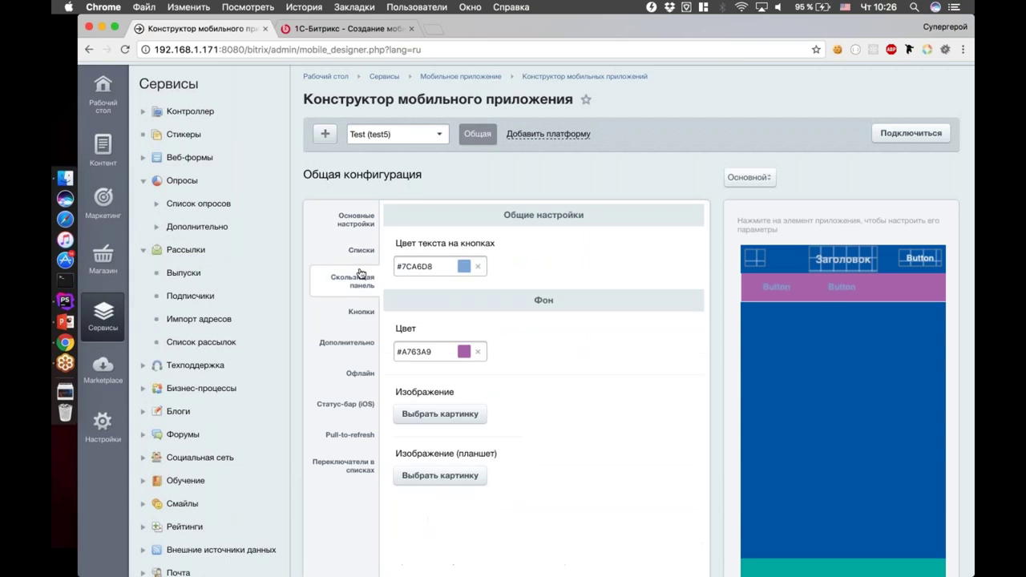
pyautogui.click(361, 314)
pyautogui.click(758, 181)
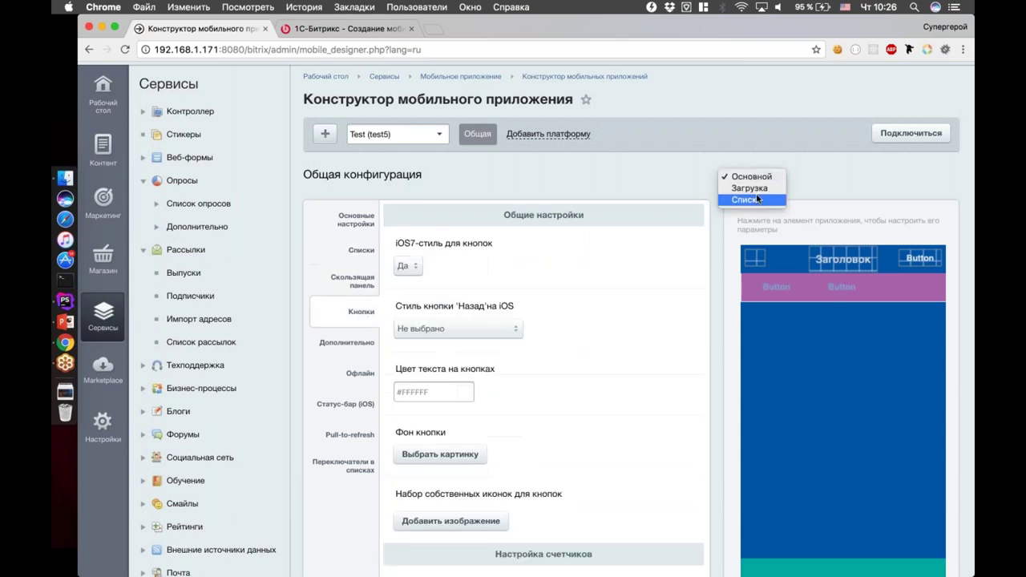
pyautogui.click(757, 191)
pyautogui.click(758, 180)
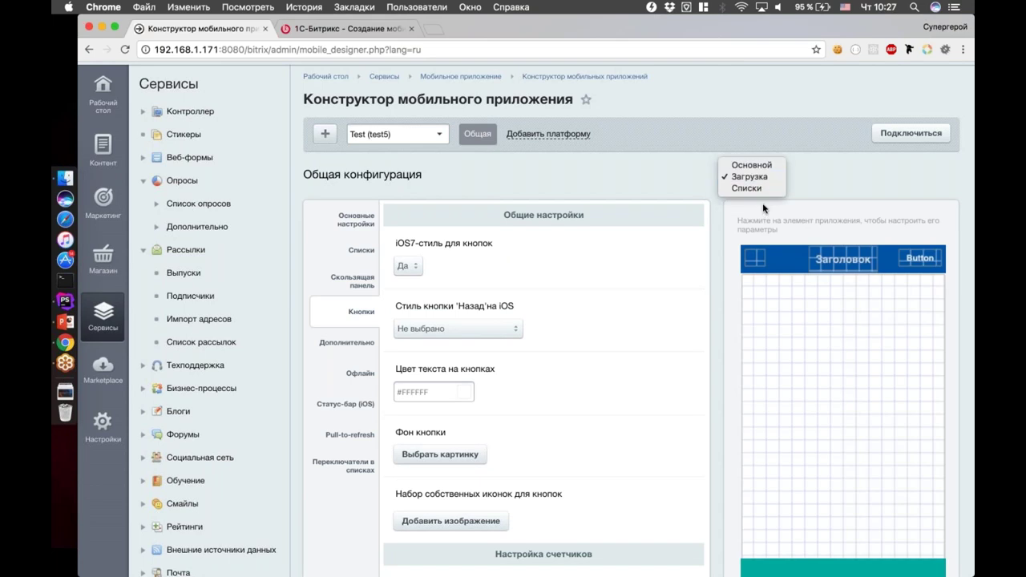
pyautogui.click(765, 191)
# Set the list cell text colour to grey #898989
pyautogui.click(862, 315)
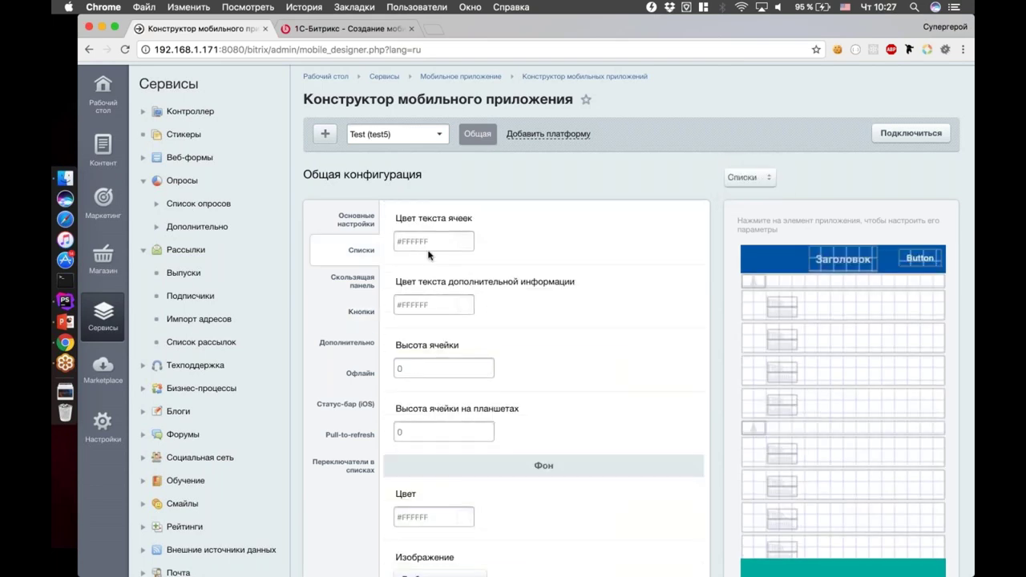
pyautogui.click(433, 241)
pyautogui.click(482, 298)
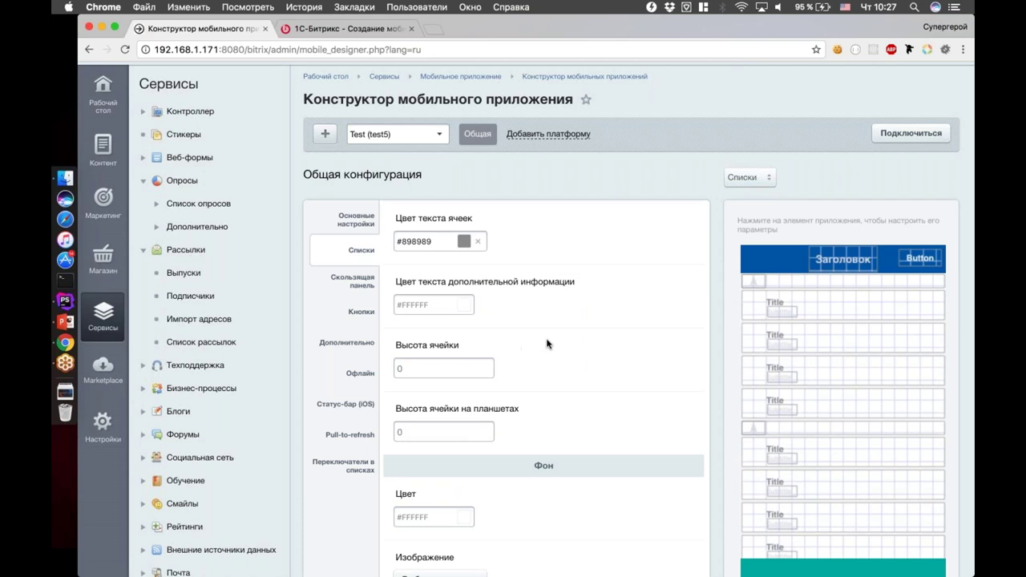
pyautogui.scroll(-1, 547, 344)
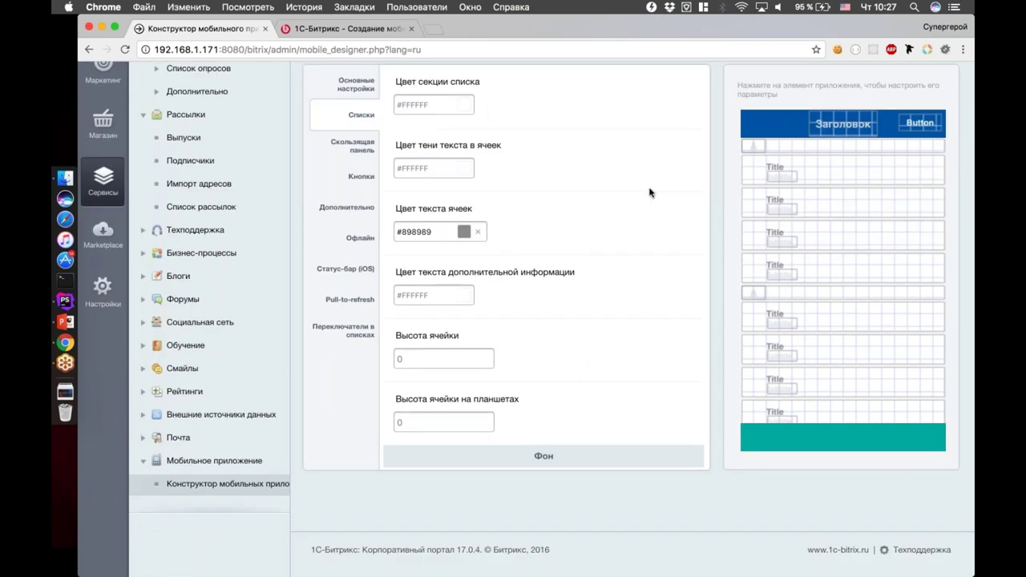
pyautogui.scroll(8, 649, 193)
pyautogui.press('super+Tab')
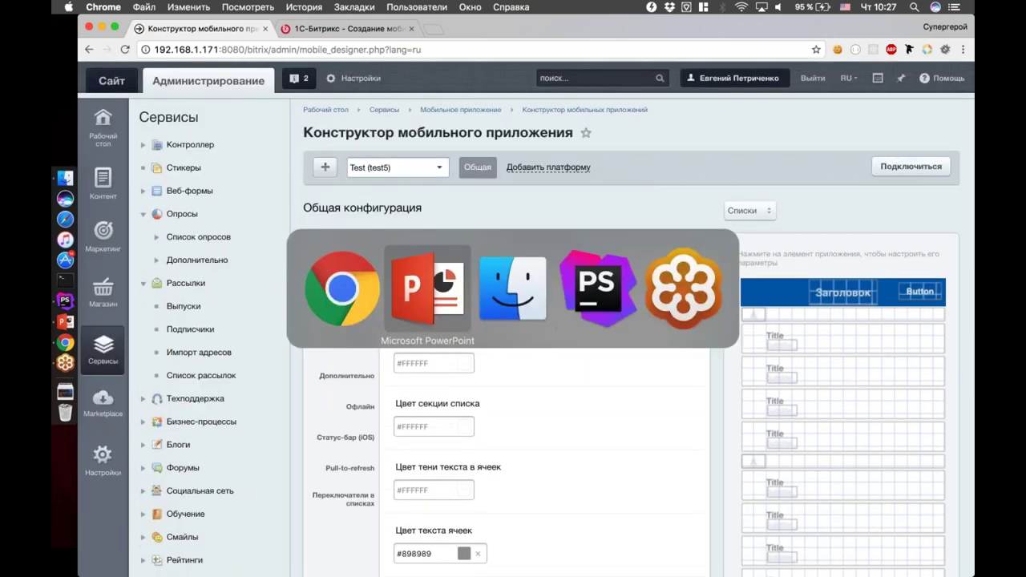
pyautogui.press('super+shift+Tab')
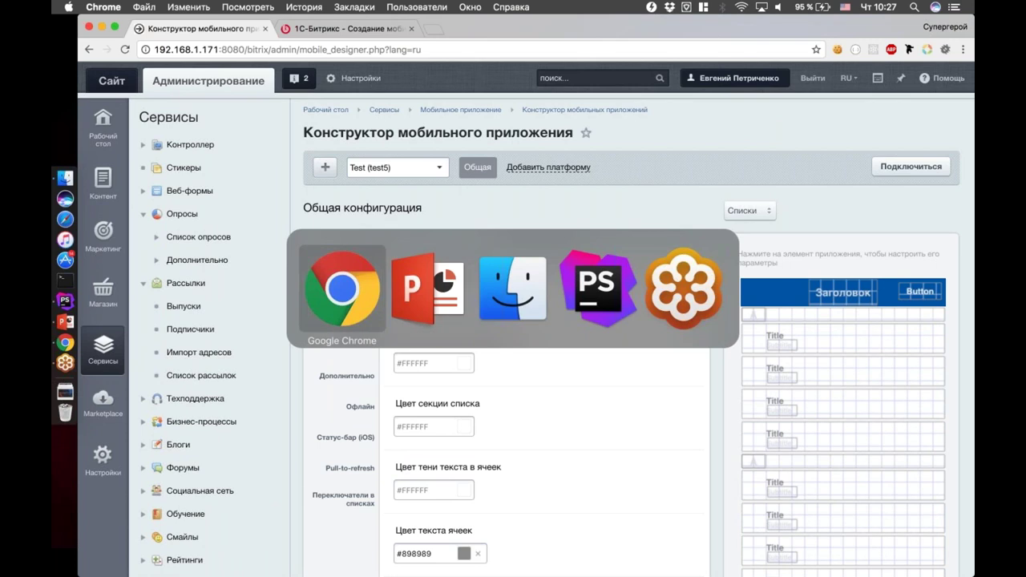
pyautogui.press('super+Tab')
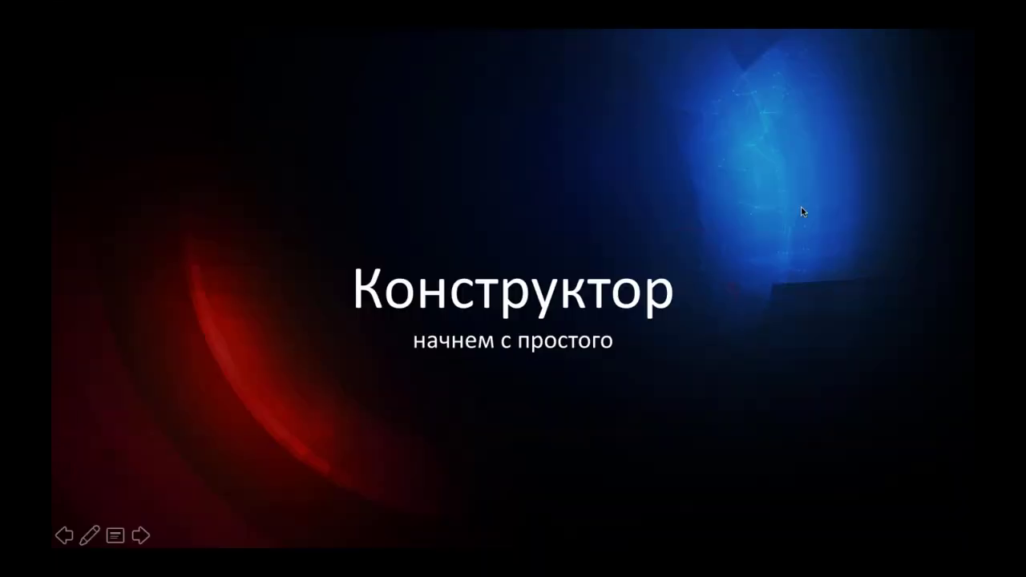
pyautogui.click(685, 235)
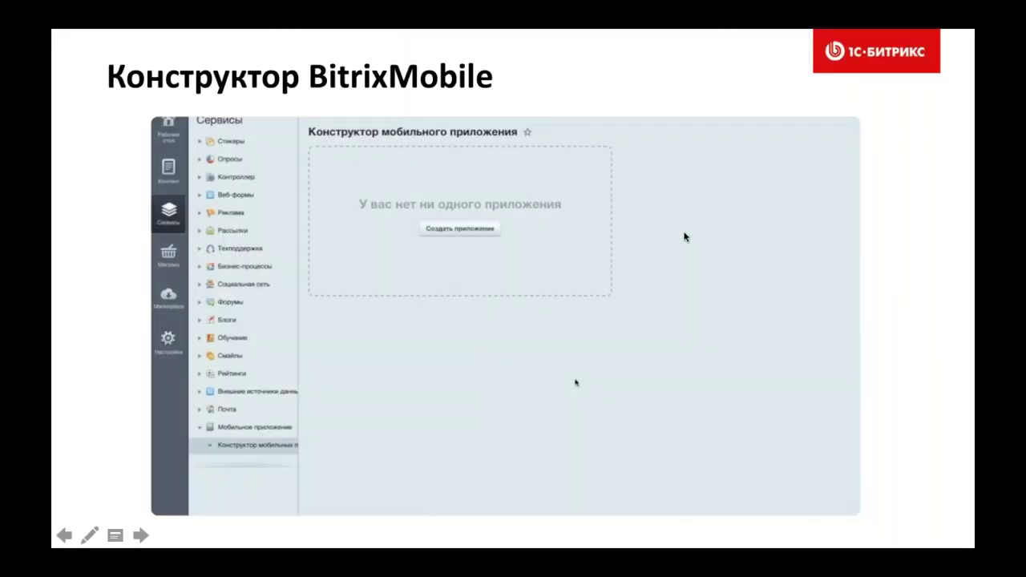
pyautogui.click(686, 236)
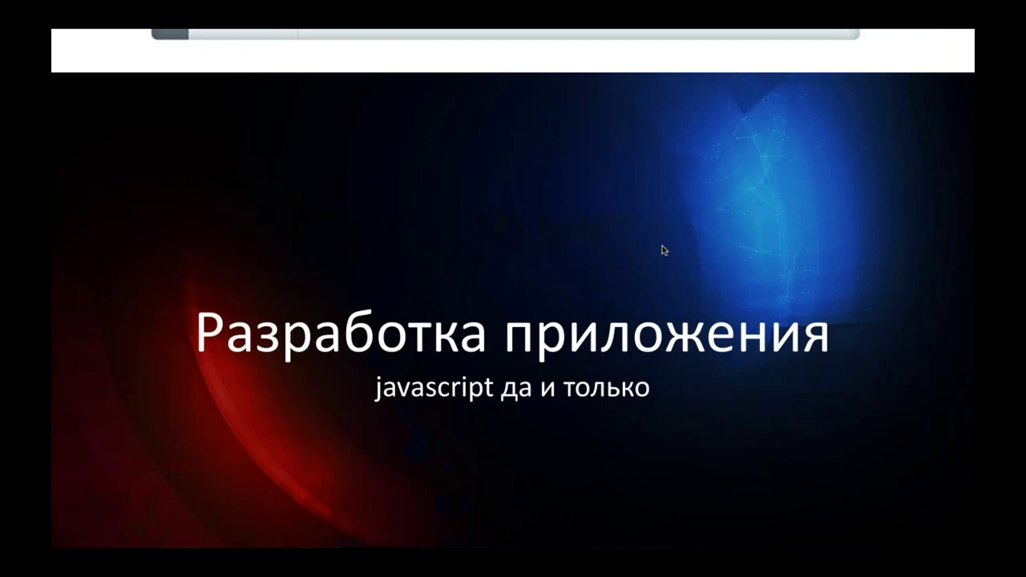
pyautogui.press('Left')
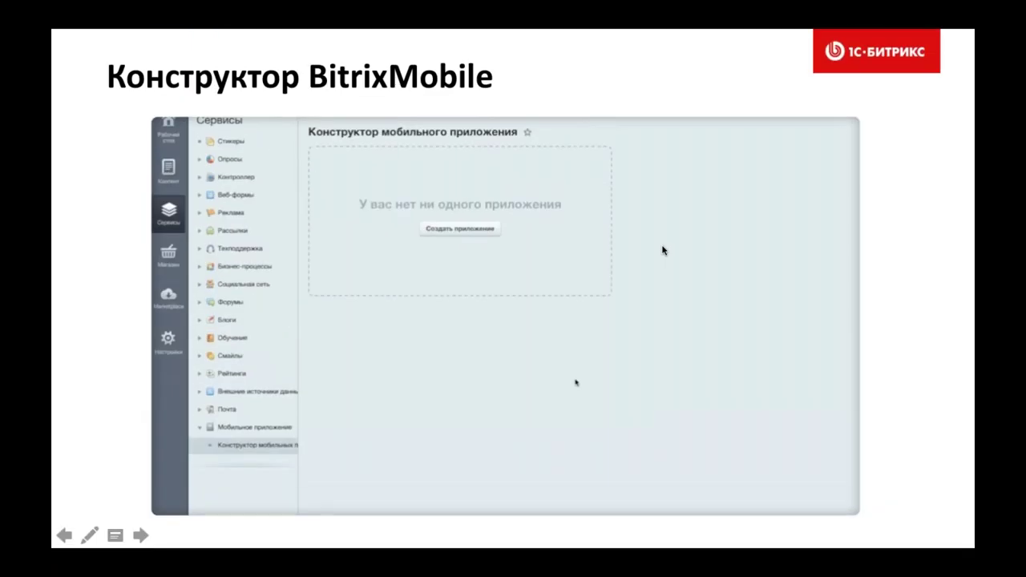
pyautogui.press('super+Tab')
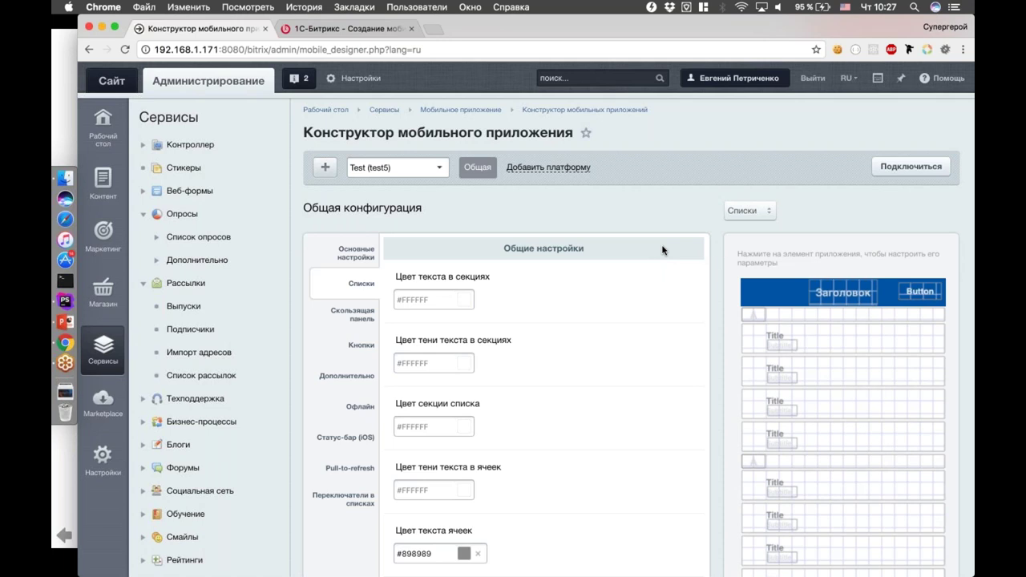
# Launch QuickTime Player and start a new video recording using the iPhone as camera
pyautogui.press('super+Tab')
pyautogui.press('super+Tab')
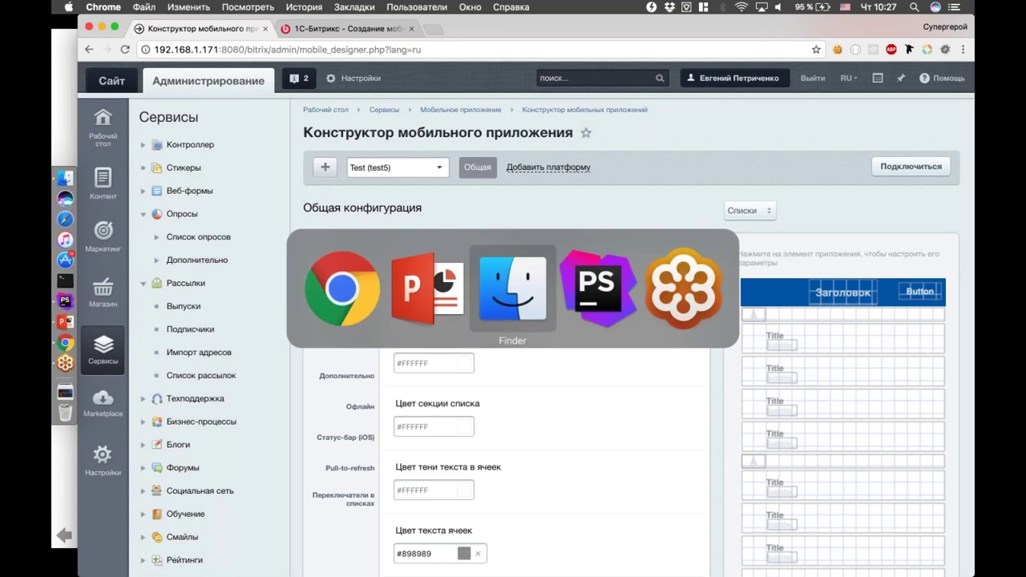
pyautogui.press('super+space')
pyautogui.write('qu')
pyautogui.press('Return')
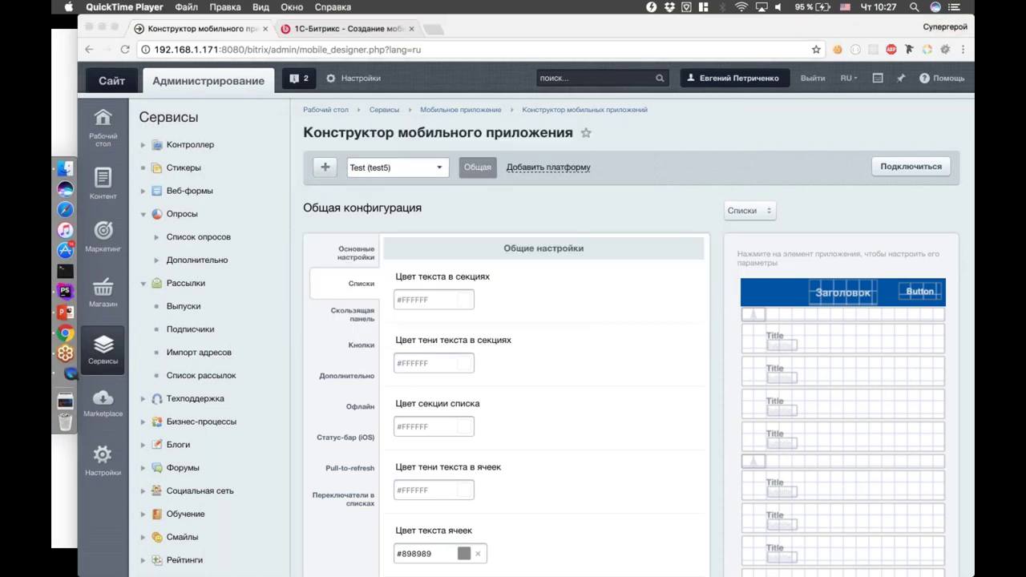
pyautogui.click(158, 6)
pyautogui.moveTo(191, 7)
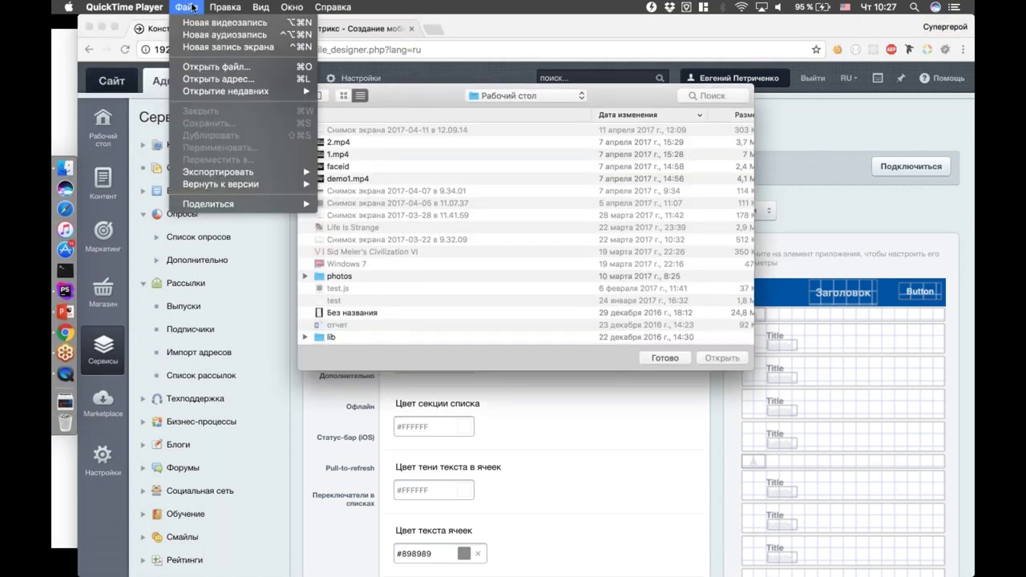
pyautogui.click(215, 22)
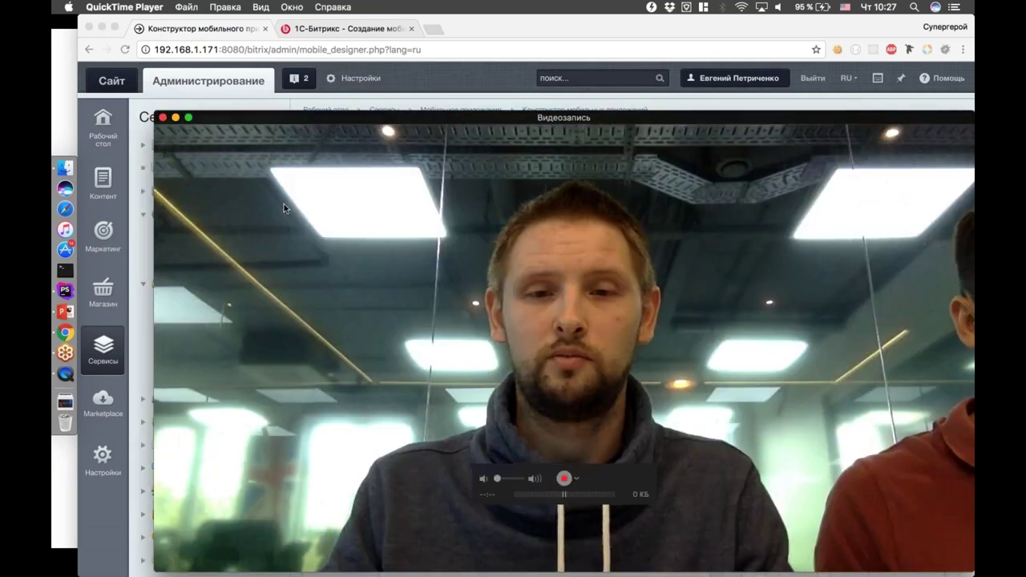
pyautogui.click(576, 479)
pyautogui.click(615, 514)
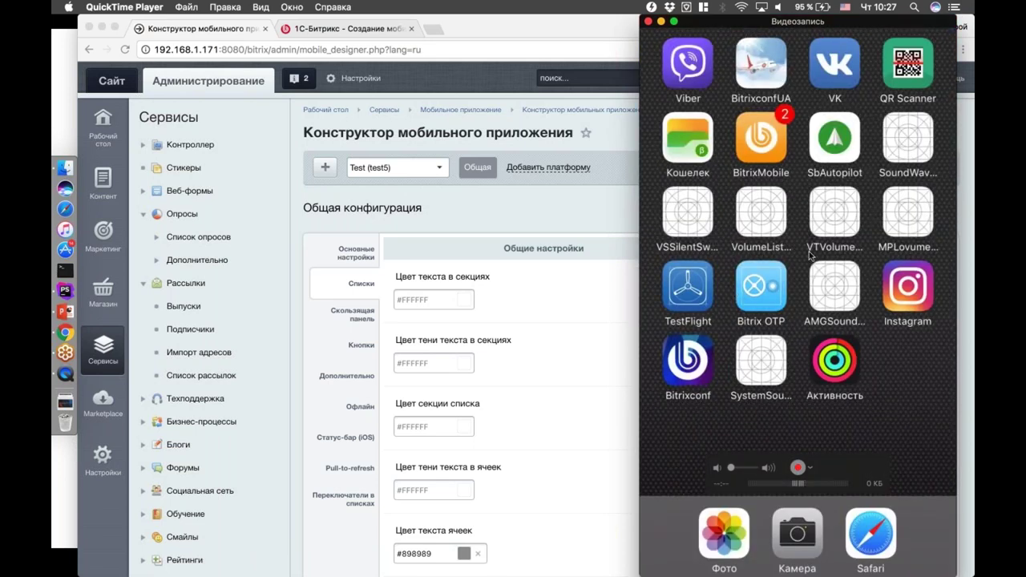
# Keep the phone mirror window on top of all windows, shrink it and move it centre-left
pyautogui.click(292, 6)
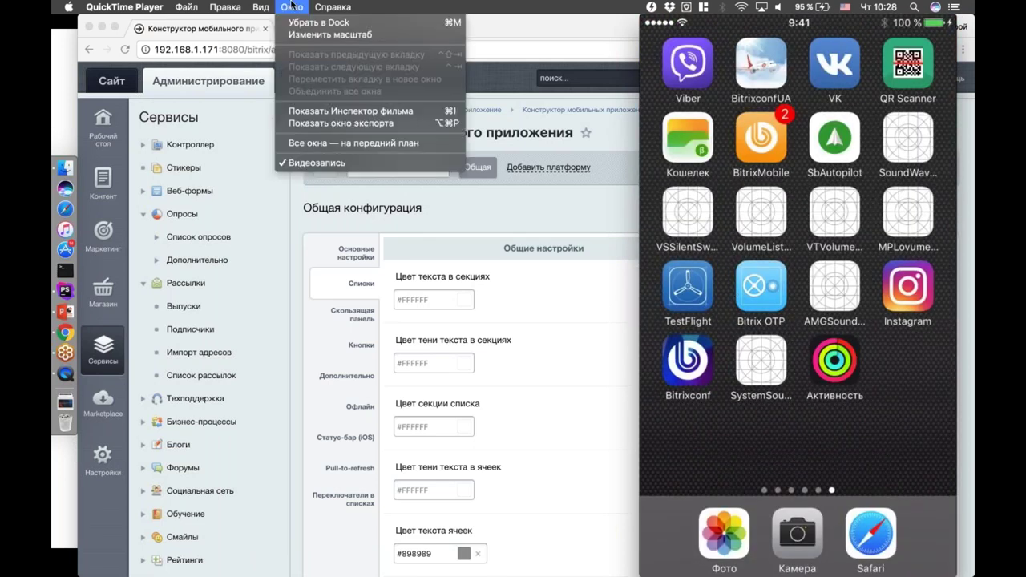
pyautogui.moveTo(261, 7)
pyautogui.click(291, 61)
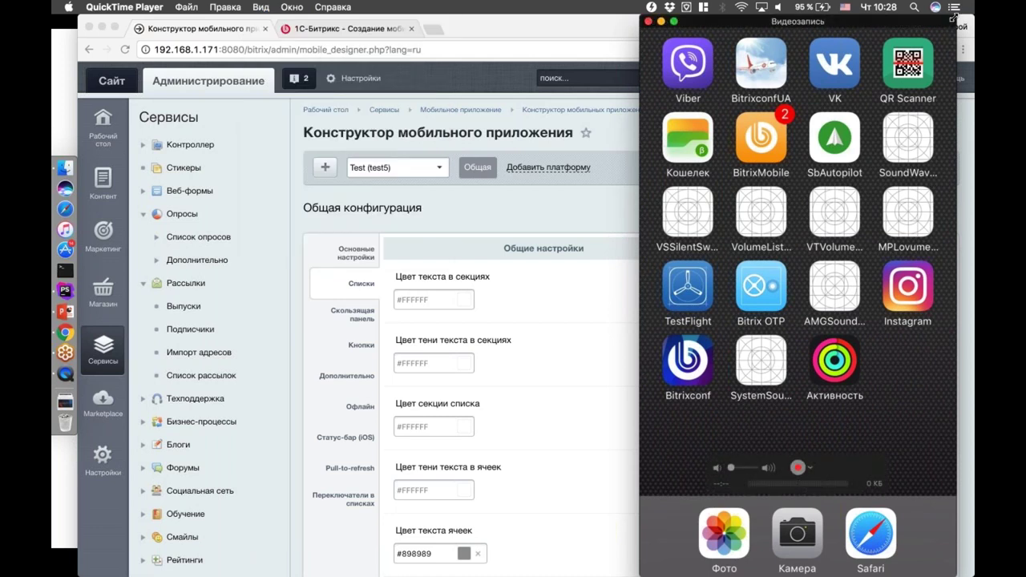
pyautogui.moveTo(954, 16); pyautogui.dragTo(908, 100)
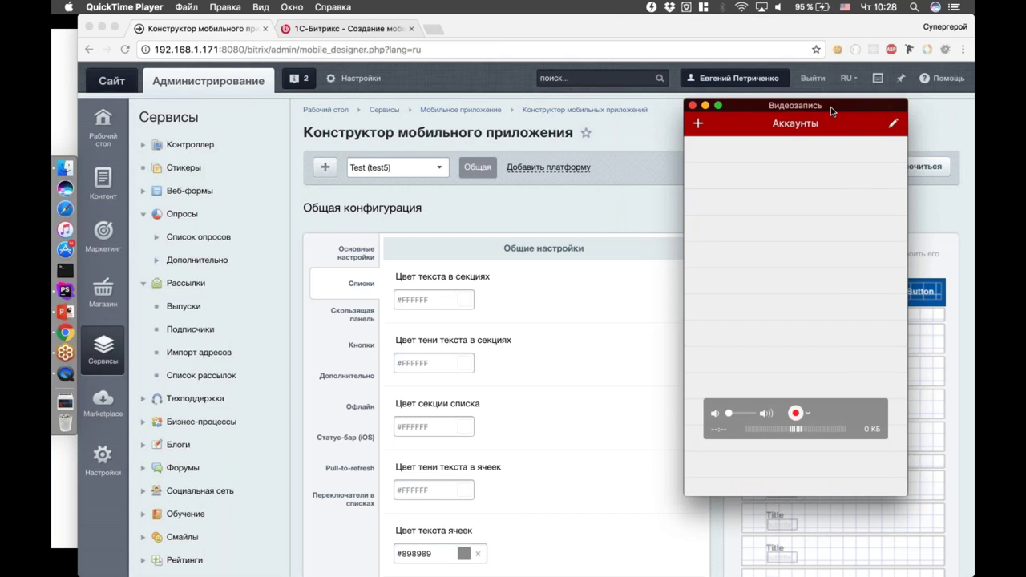
pyautogui.moveTo(831, 106); pyautogui.dragTo(243, 116)
# Connect the phone's BitrixMobile app to test5 via the shown address or QR code, then close the dialog
pyautogui.click(906, 167)
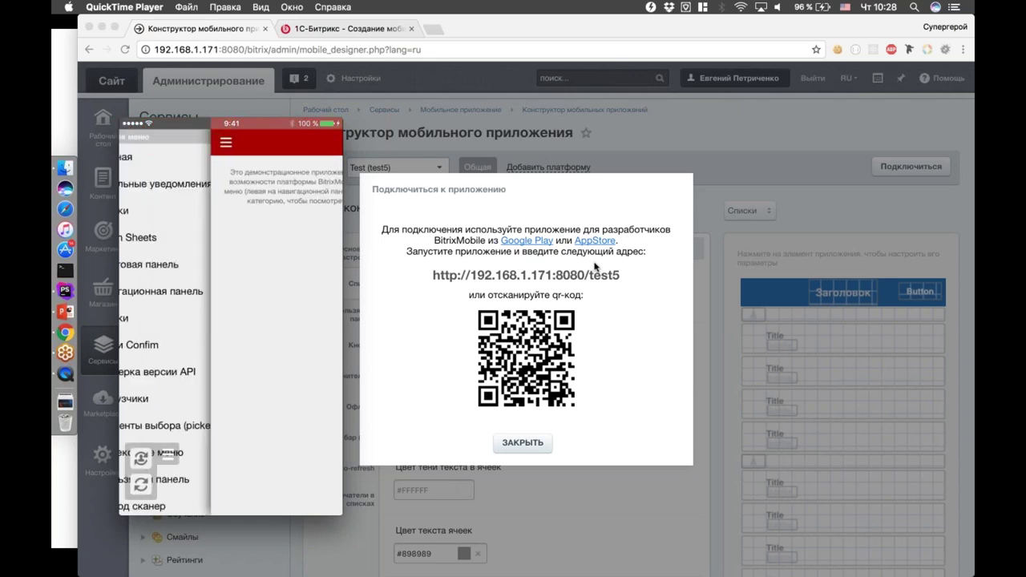
pyautogui.click(768, 167)
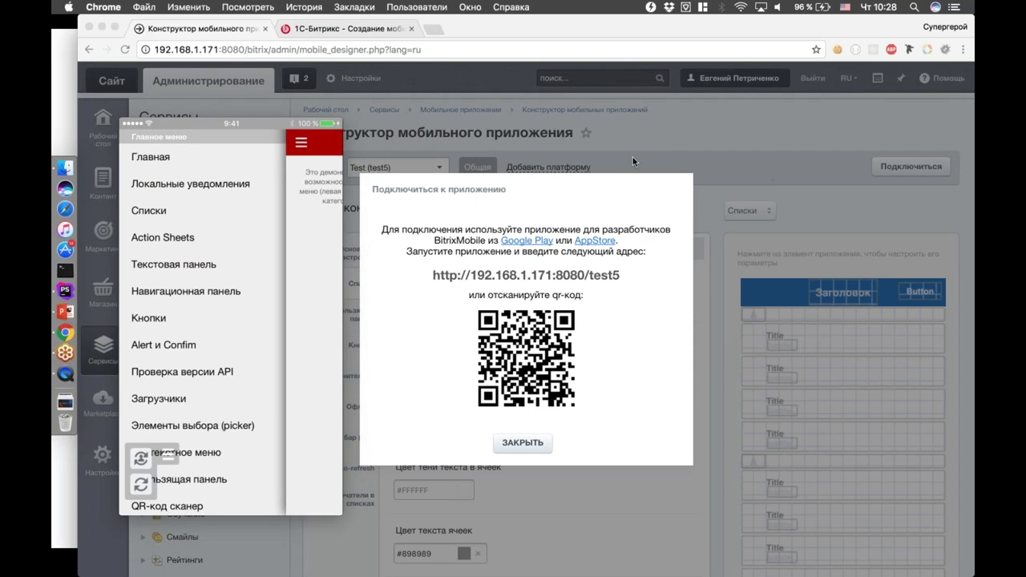
pyautogui.click(520, 443)
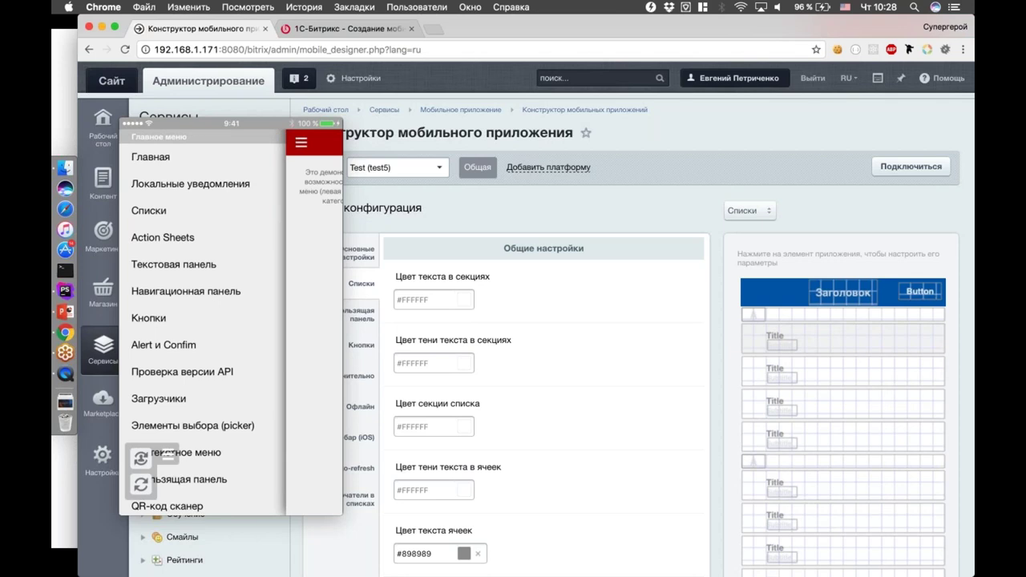
# Set section text to teal #7BCDC9 and its shadow to purple #8881BE
pyautogui.click(429, 300)
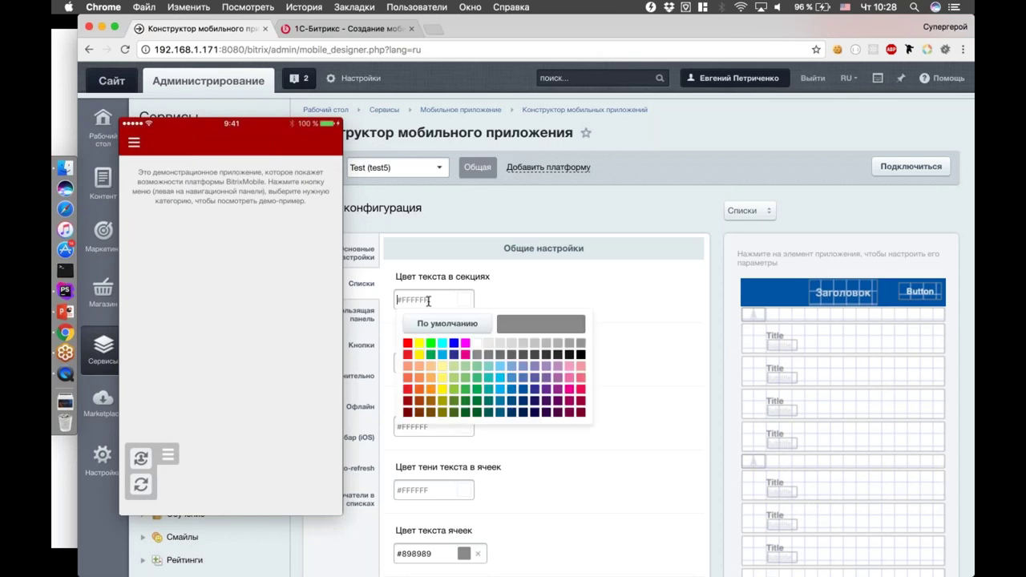
pyautogui.click(490, 367)
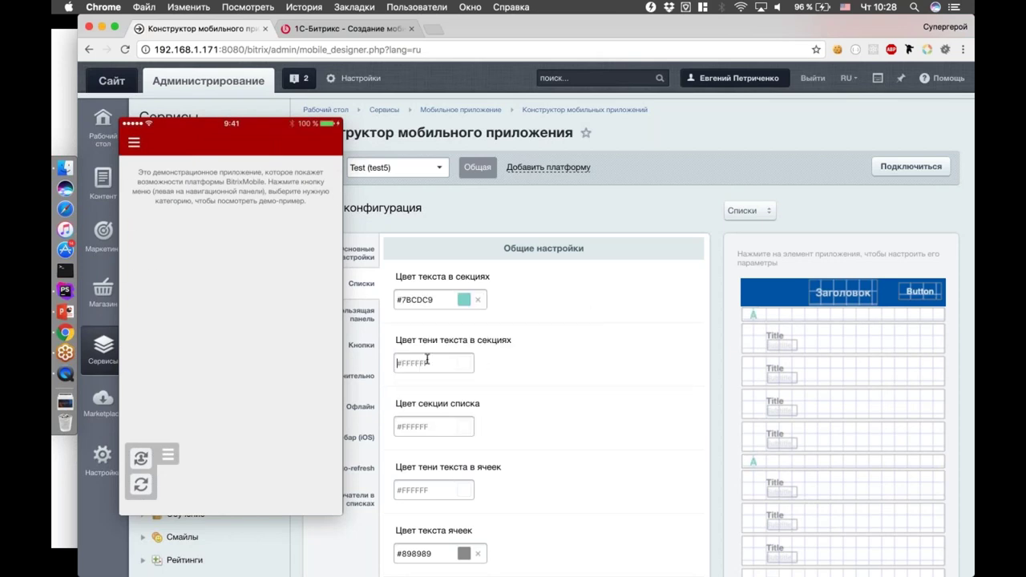
pyautogui.click(427, 362)
pyautogui.click(536, 437)
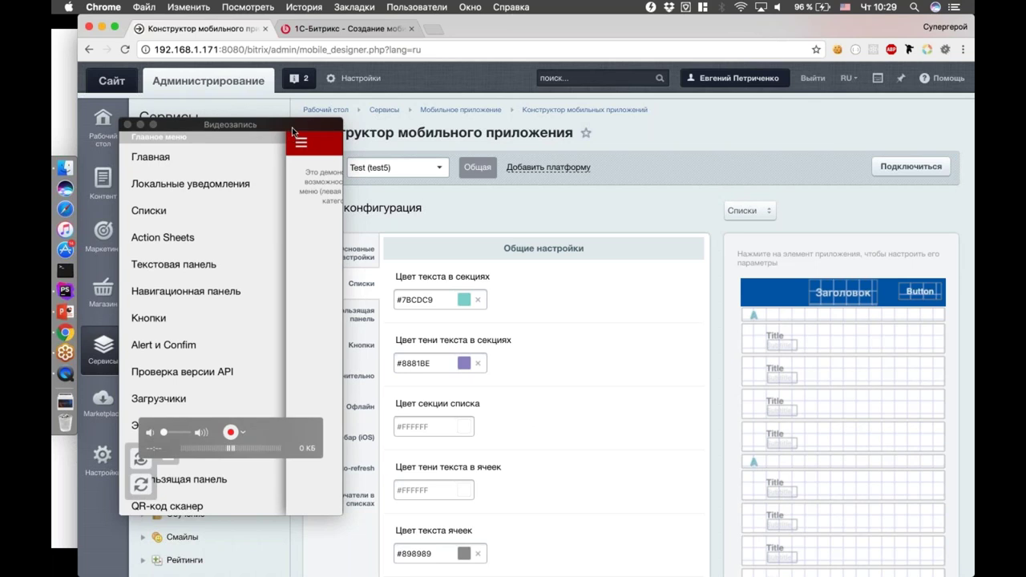
pyautogui.moveTo(292, 128); pyautogui.dragTo(528, 33)
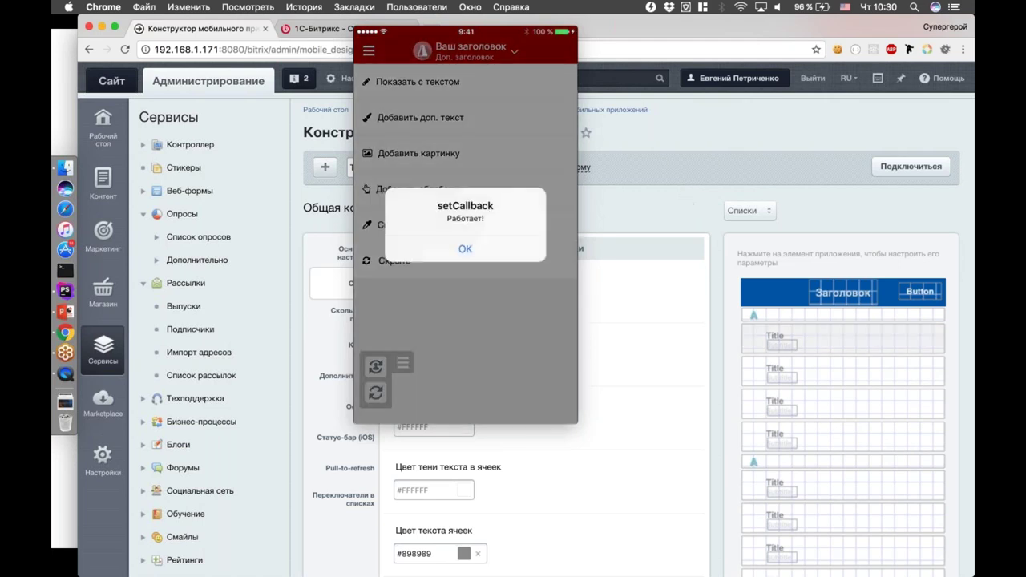
# Tap through the picker demo screens in the phone mirror, then return to the slideshow
pyautogui.click(492, 255)
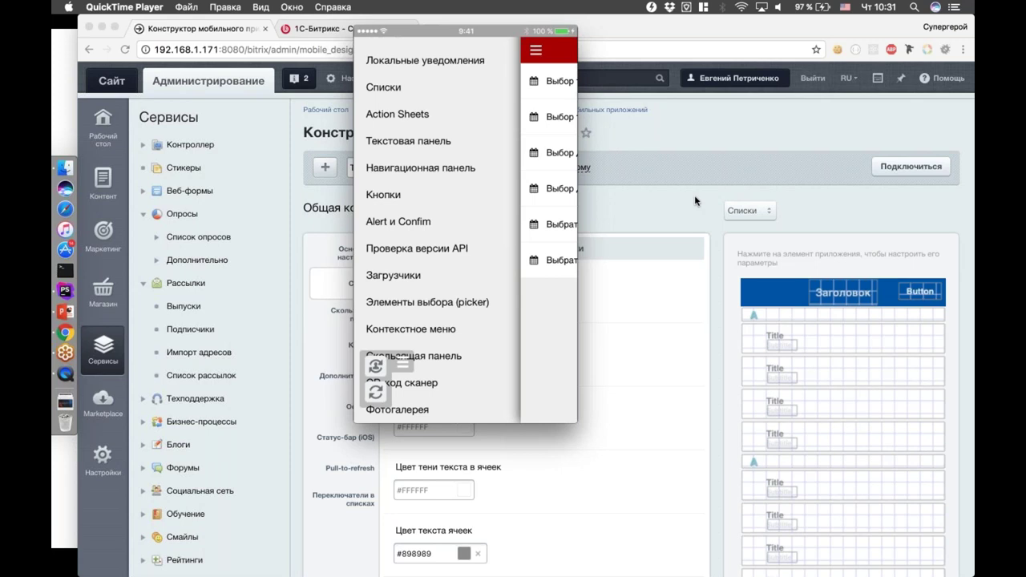
pyautogui.moveTo(520, 217)
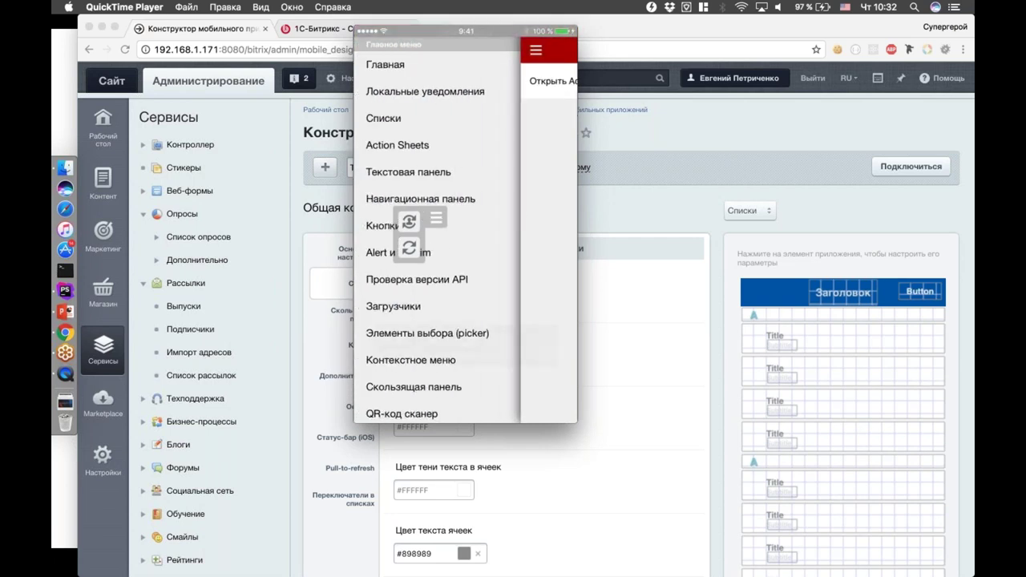
pyautogui.moveTo(493, 43); pyautogui.dragTo(312, 94)
pyautogui.press('super+Tab')
pyautogui.press('super+Tab')
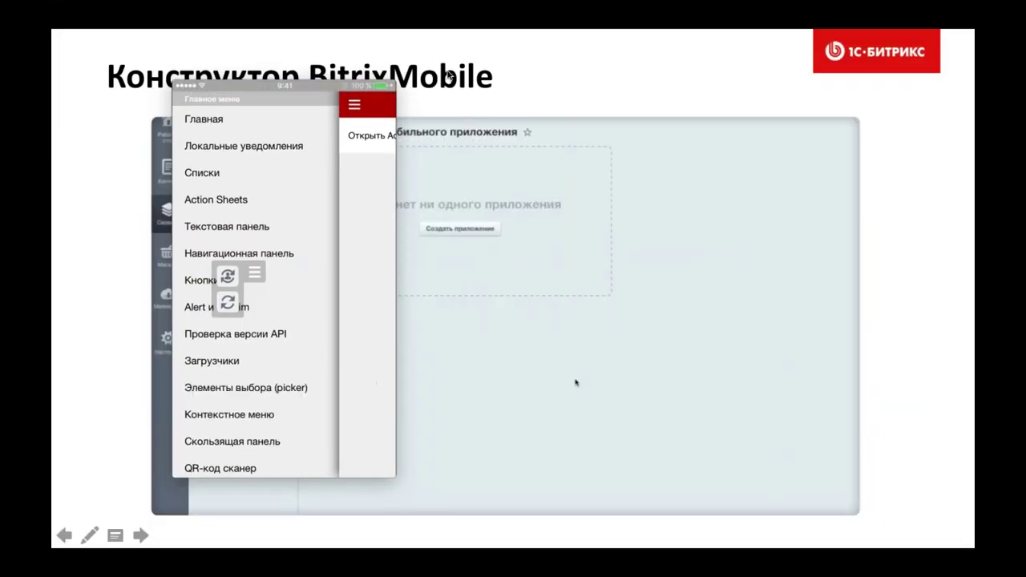
# Turn off the mirror's always-on-top mode and advance to the Разработка приложения slide
pyautogui.moveTo(297, 91)
pyautogui.click(292, 6)
pyautogui.click(288, 54)
pyautogui.press('Right')
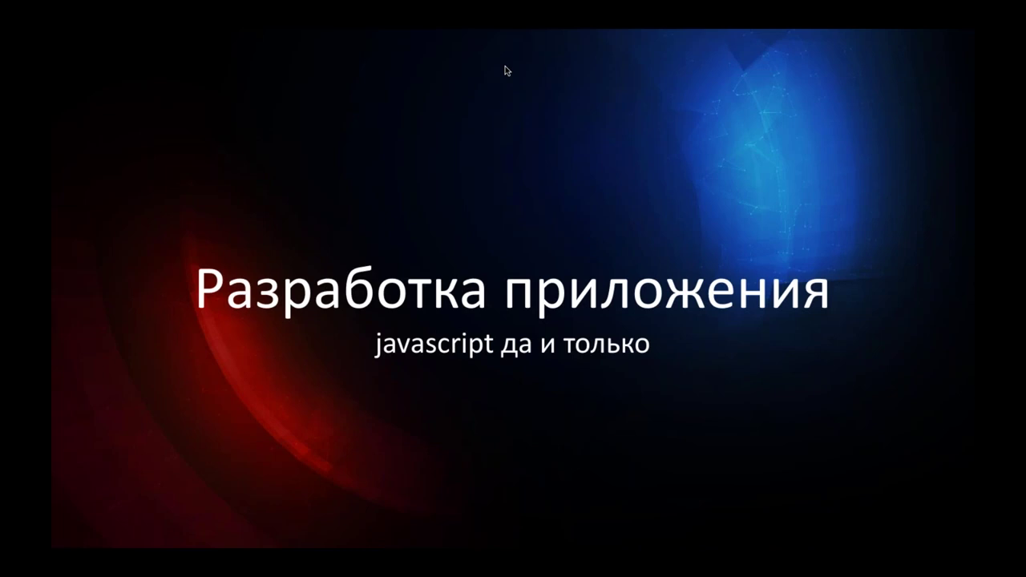
pyautogui.press('super+Tab')
pyautogui.press('super+Tab')
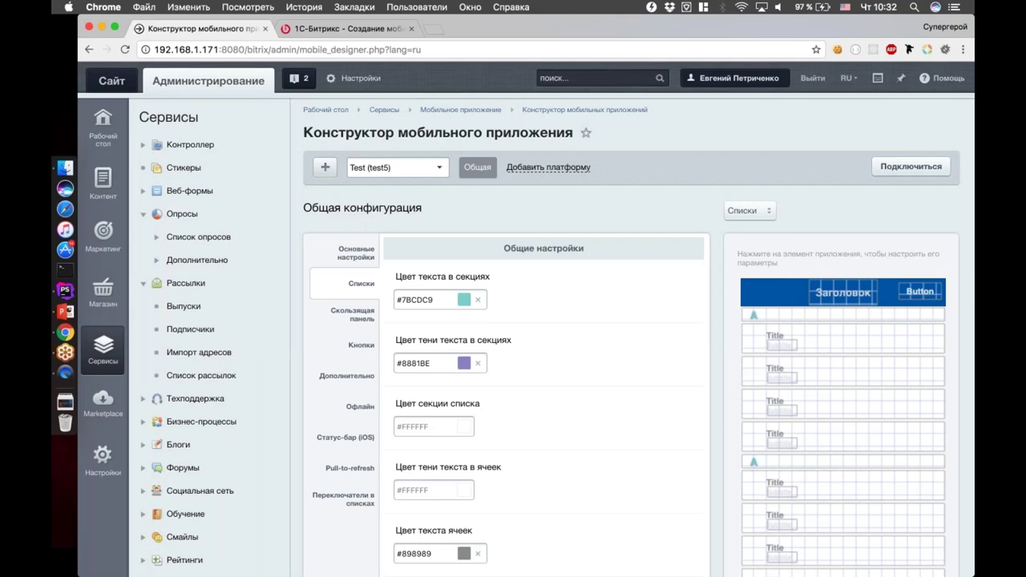
# Switch to the test (webinar) application and set the phone mirror to float on top
pyautogui.click(437, 169)
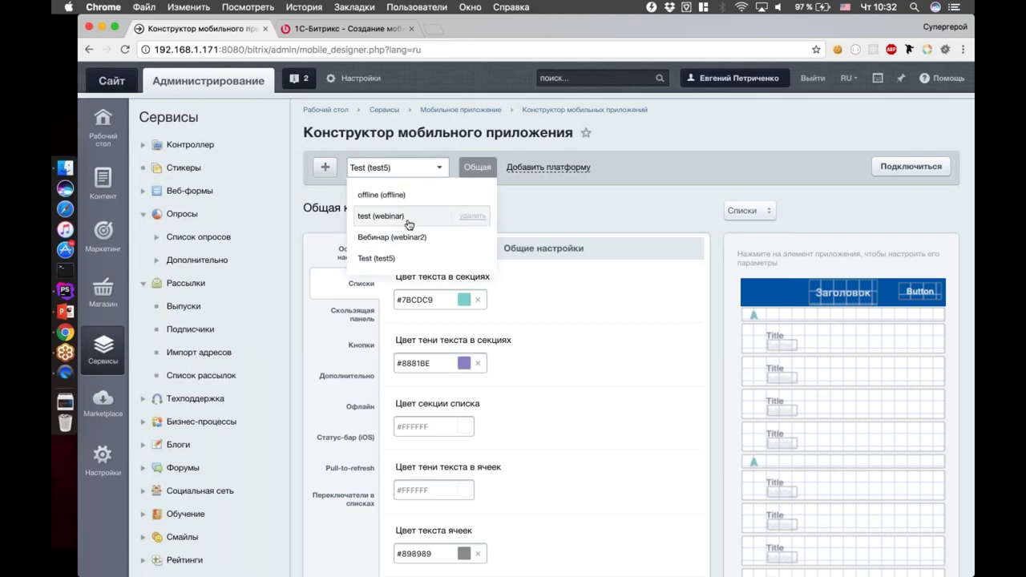
pyautogui.click(381, 217)
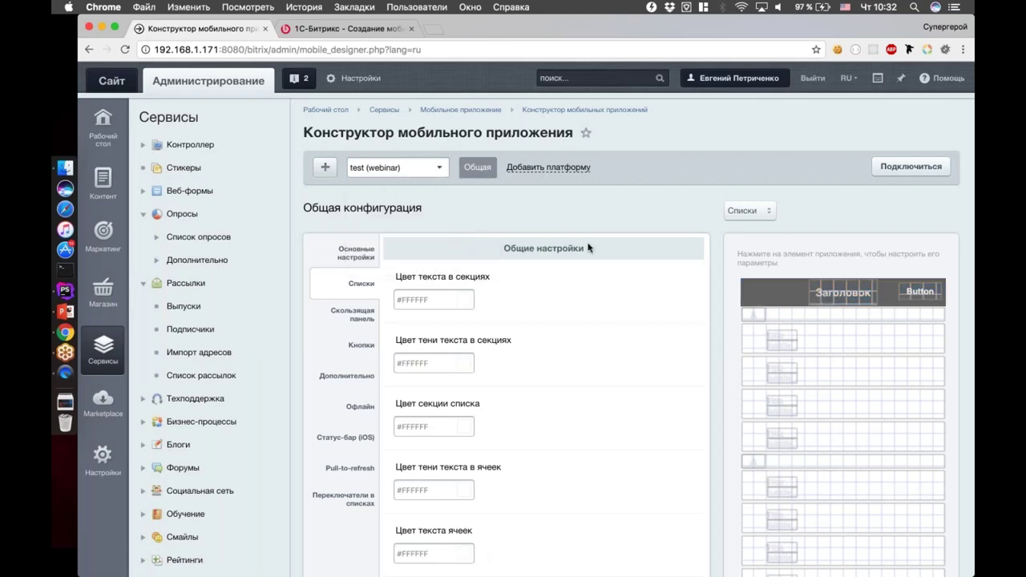
pyautogui.press('super+Tab')
pyautogui.press('super+Tab')
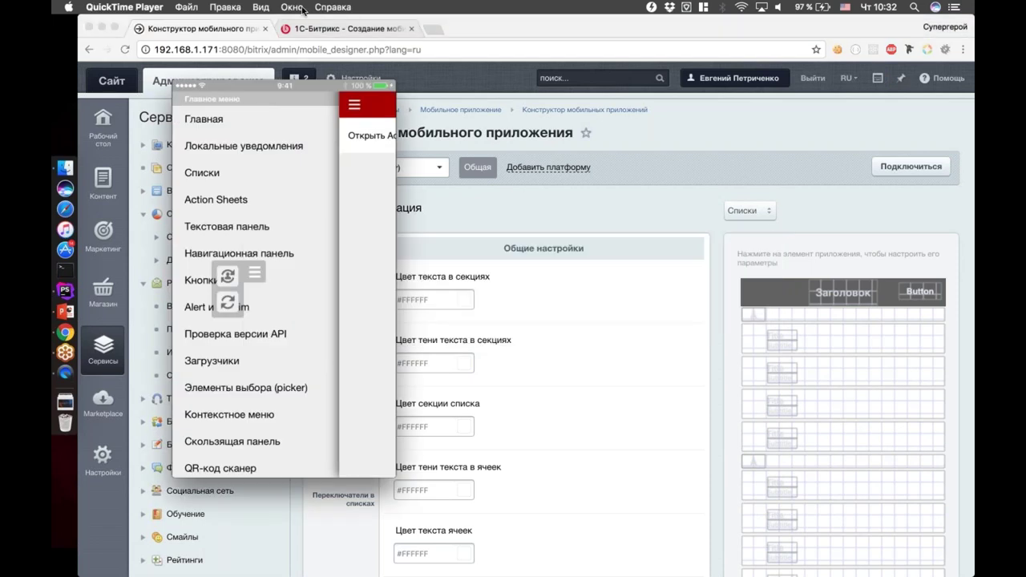
pyautogui.click(290, 7)
pyautogui.moveTo(261, 7)
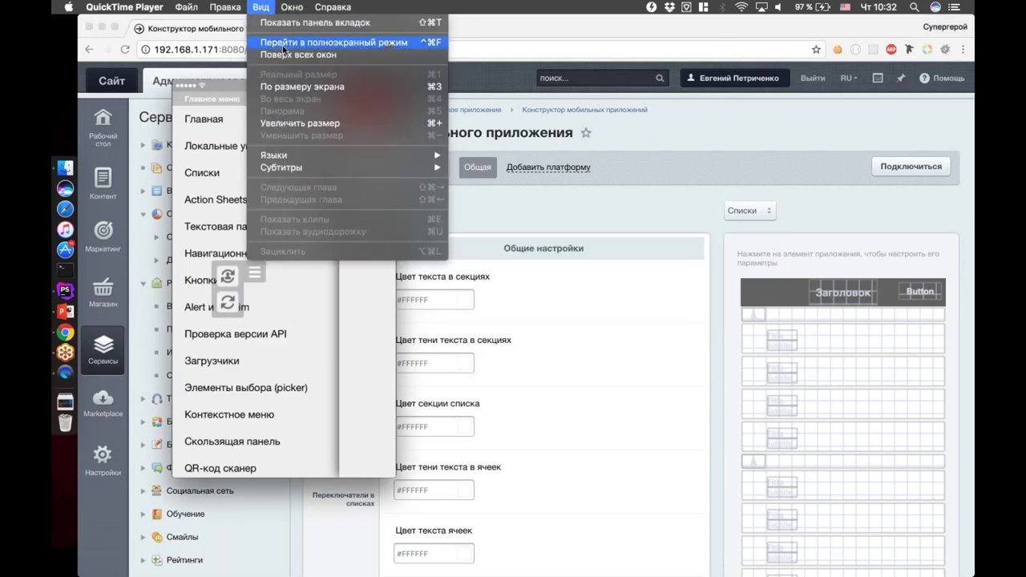
pyautogui.click(477, 98)
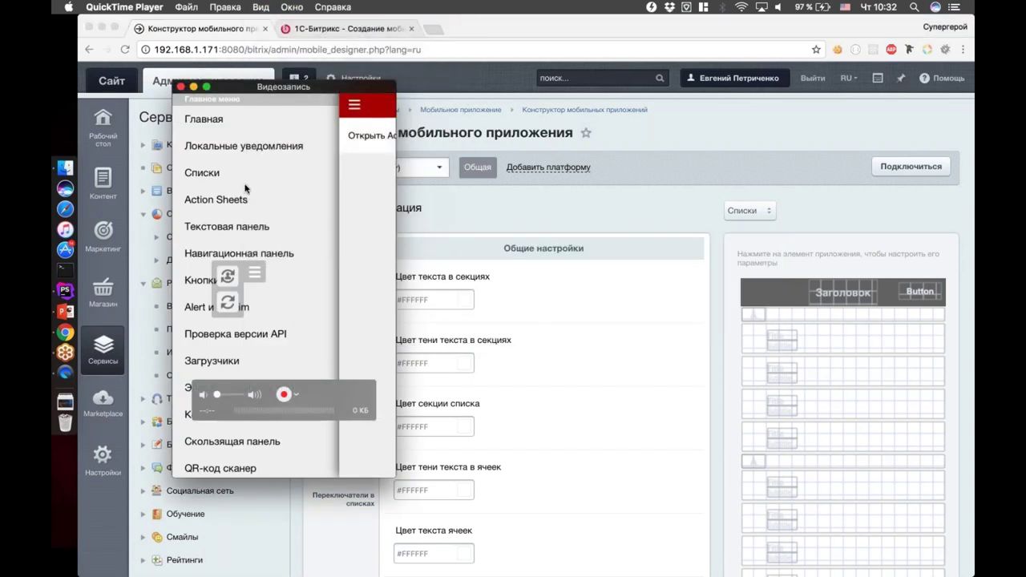
# Show the webinar app's connection address and QR code
pyautogui.click(647, 188)
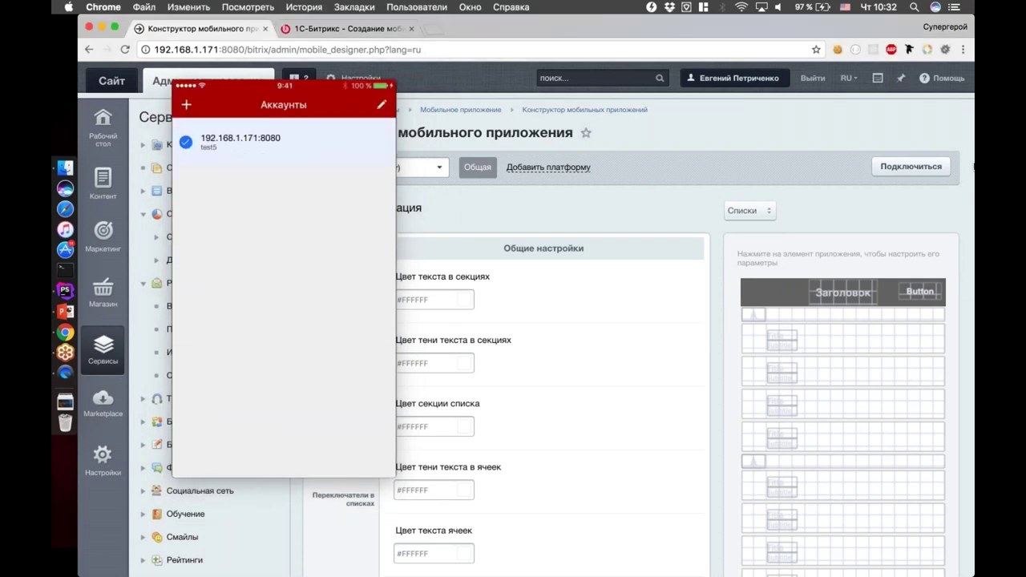
pyautogui.click(911, 166)
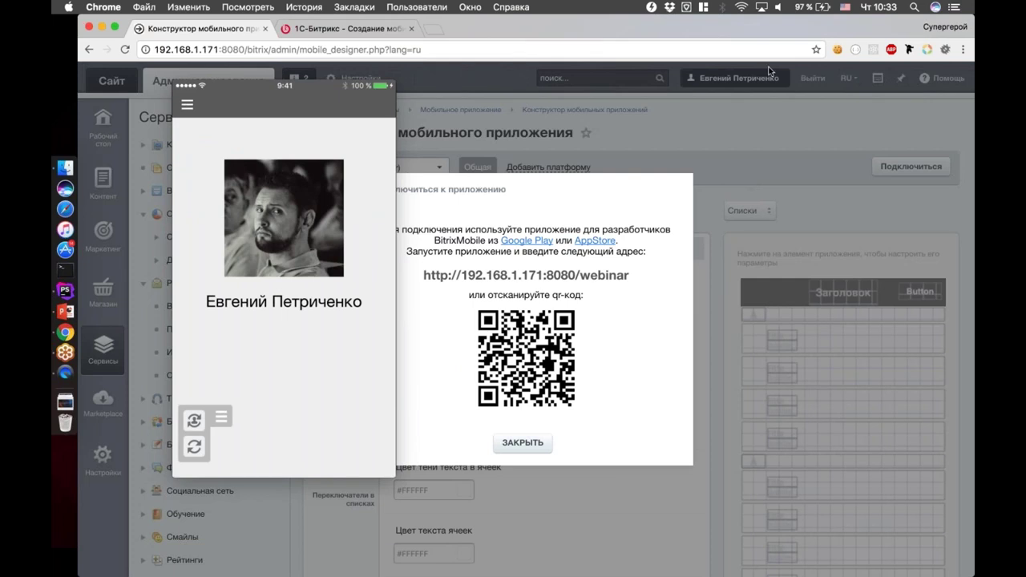
pyautogui.click(325, 90)
# Close the connection dialog and locate the profile markup in PhpStorm's index.php
pyautogui.moveTo(325, 90); pyautogui.dragTo(851, 83)
pyautogui.click(521, 443)
pyautogui.press('super+Tab')
pyautogui.press('super+Tab')
pyautogui.press('super+Tab')
pyautogui.press('super+Tab')
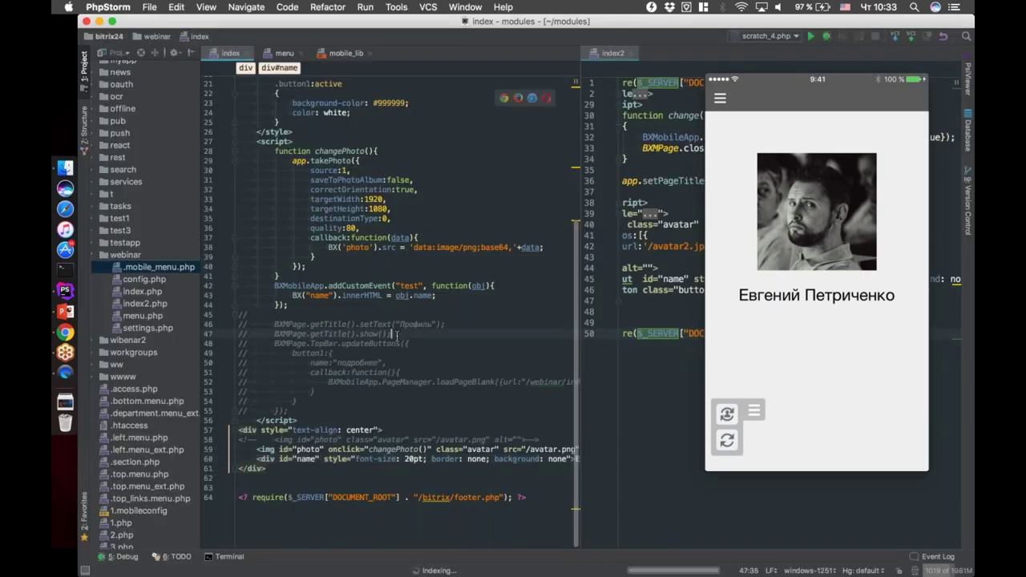
pyautogui.press('Up')
pyautogui.press('Up')
pyautogui.press('Up')
pyautogui.press('Up')
pyautogui.press('Up')
pyautogui.press('Up')
pyautogui.press('Up')
pyautogui.press('Up')
pyautogui.press('Up')
pyautogui.press('Up')
pyautogui.press('Up')
pyautogui.press('Up')
pyautogui.hscroll(5, 401, 360)
pyautogui.hscroll(-5, 390, 386)
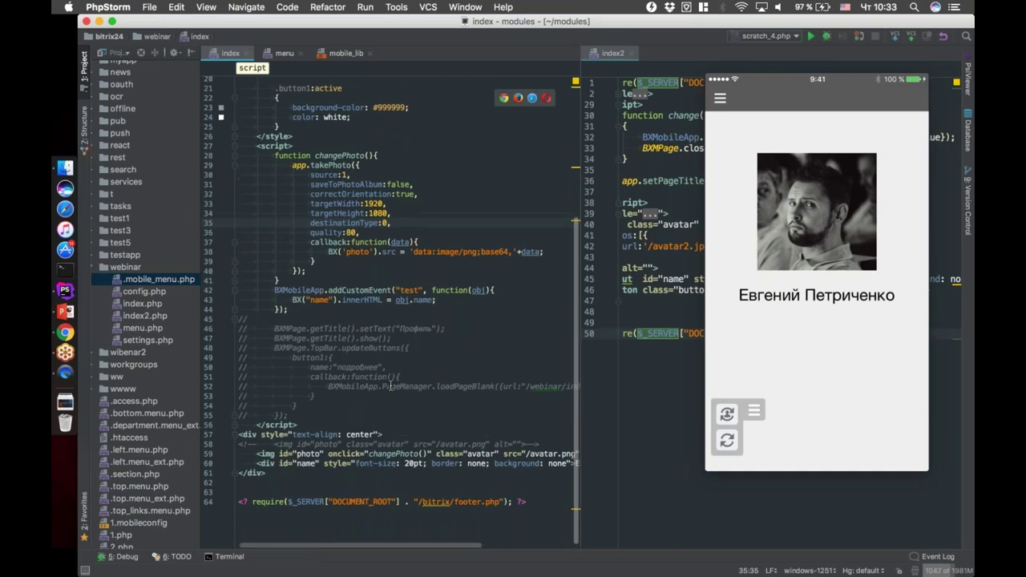
pyautogui.click(412, 447)
pyautogui.hscroll(5, 481, 453)
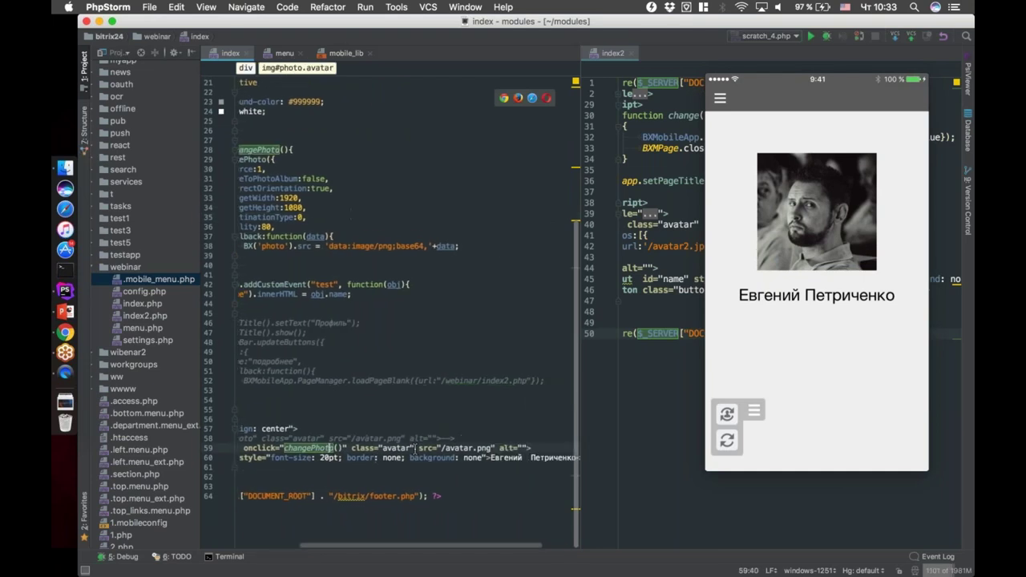
# Replace the old name in div#name with a new full name and correct the surname's spelling
pyautogui.doubleClick(542, 457)
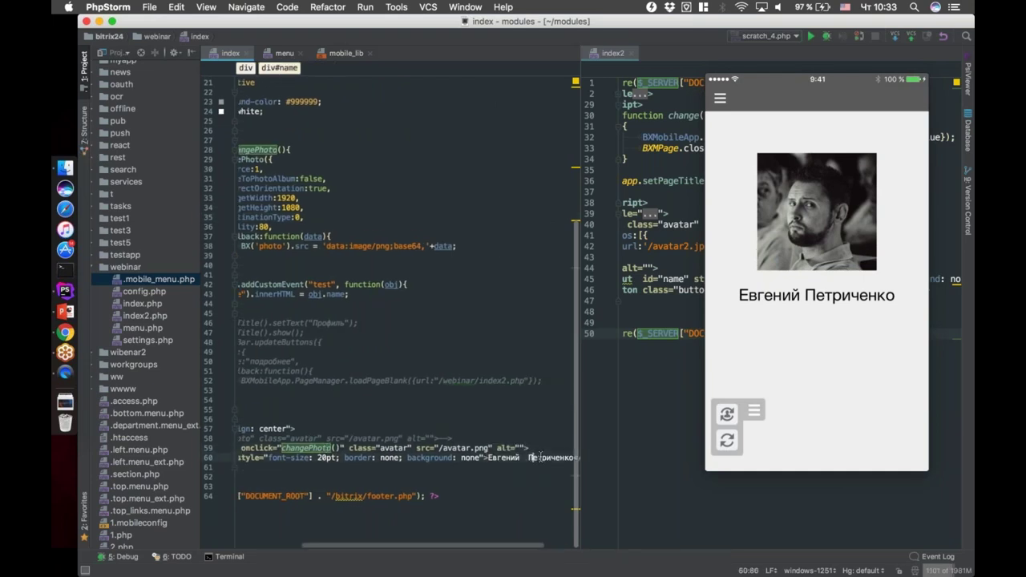
pyautogui.press('BackSpace')
pyautogui.hotkey('alt', 'BackSpace')
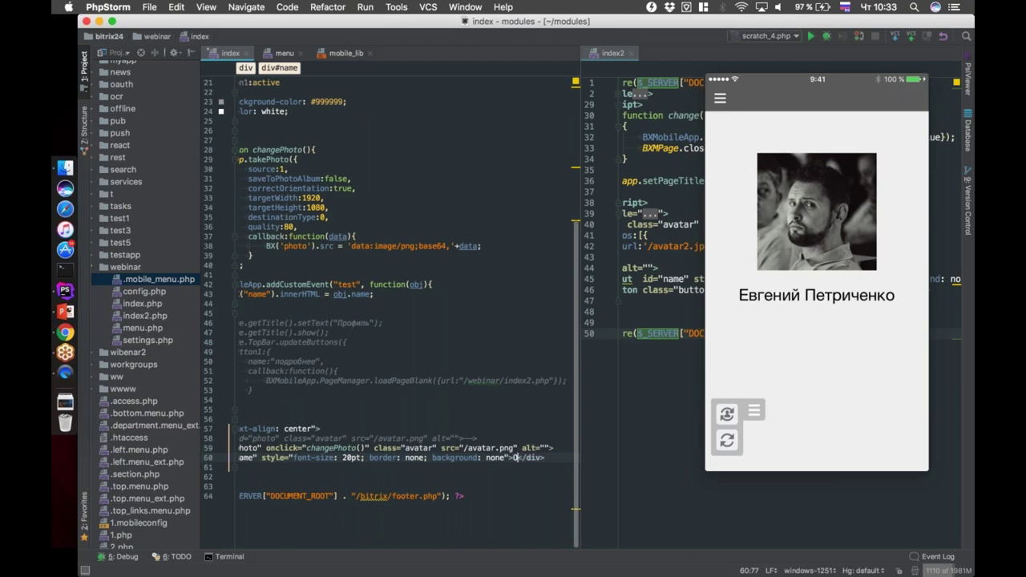
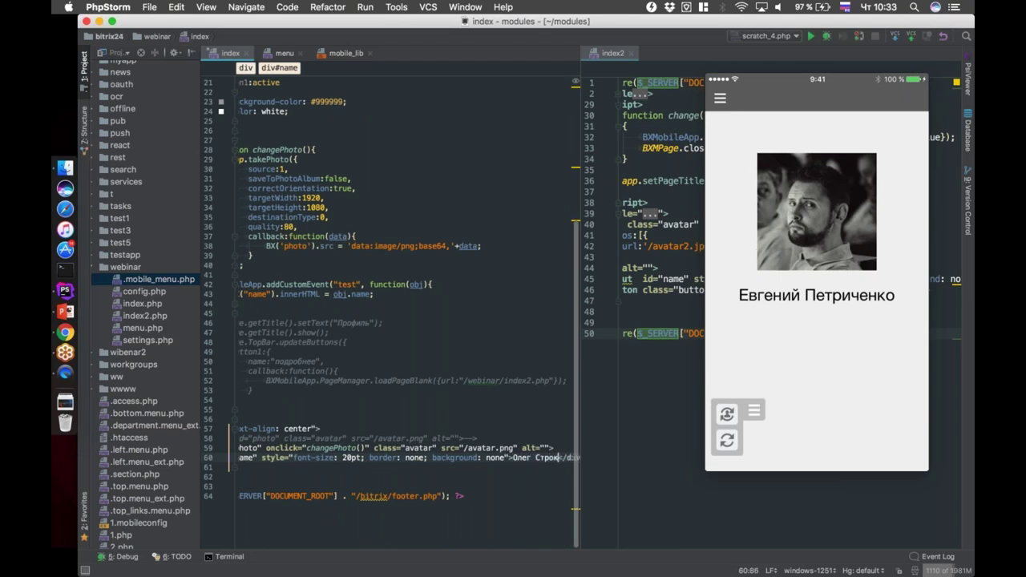
pyautogui.click(521, 467)
pyautogui.hscroll(3, 525, 463)
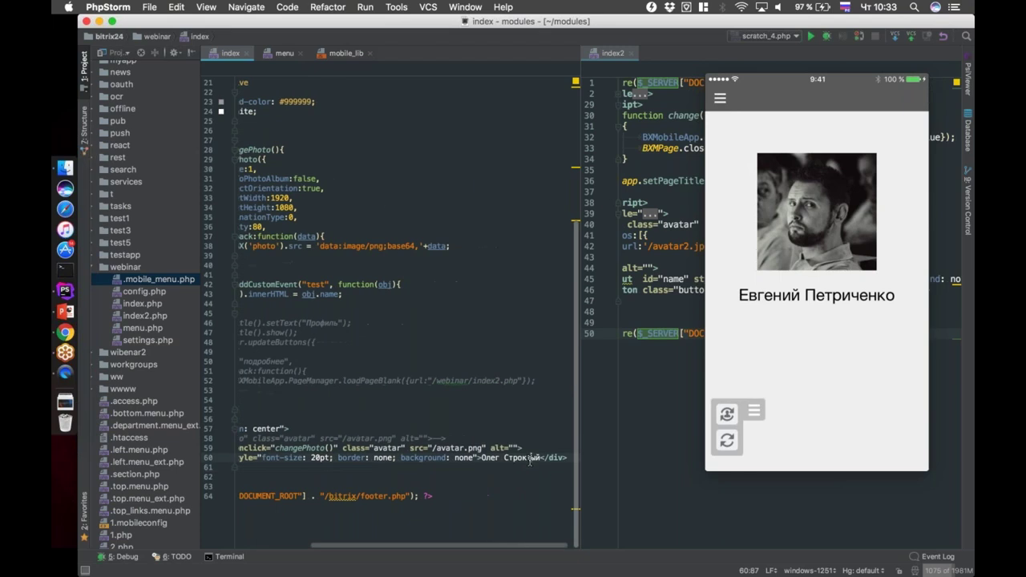
pyautogui.doubleClick(529, 459)
pyautogui.write('Стро')
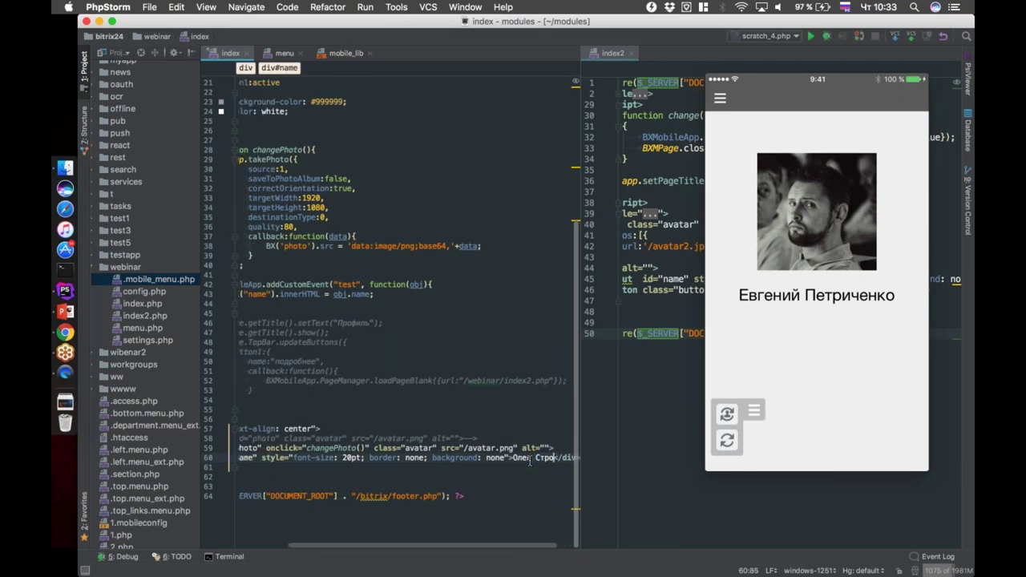
pyautogui.write('катый')
pyautogui.click(503, 474)
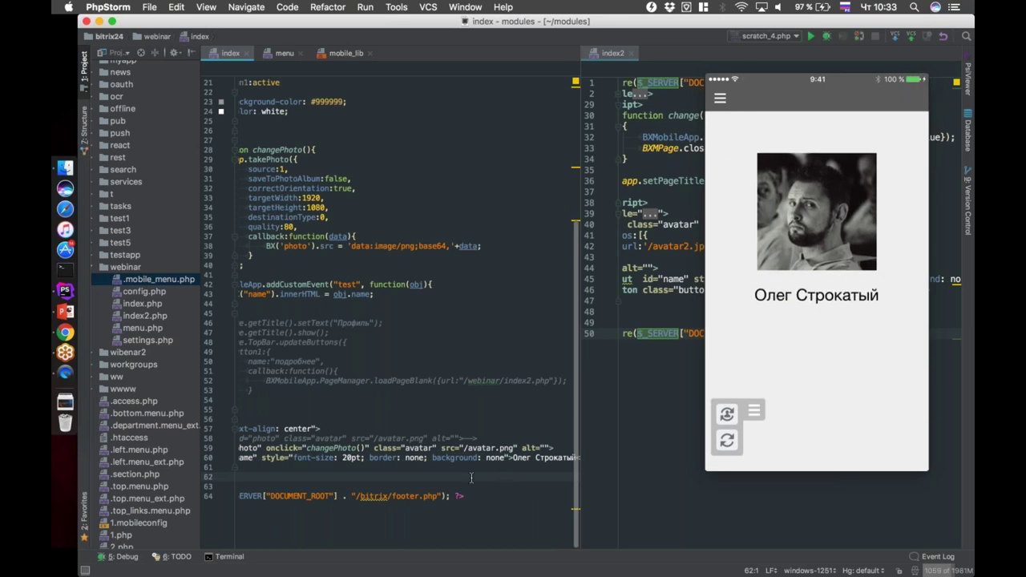
pyautogui.hscroll(-5, 450, 409)
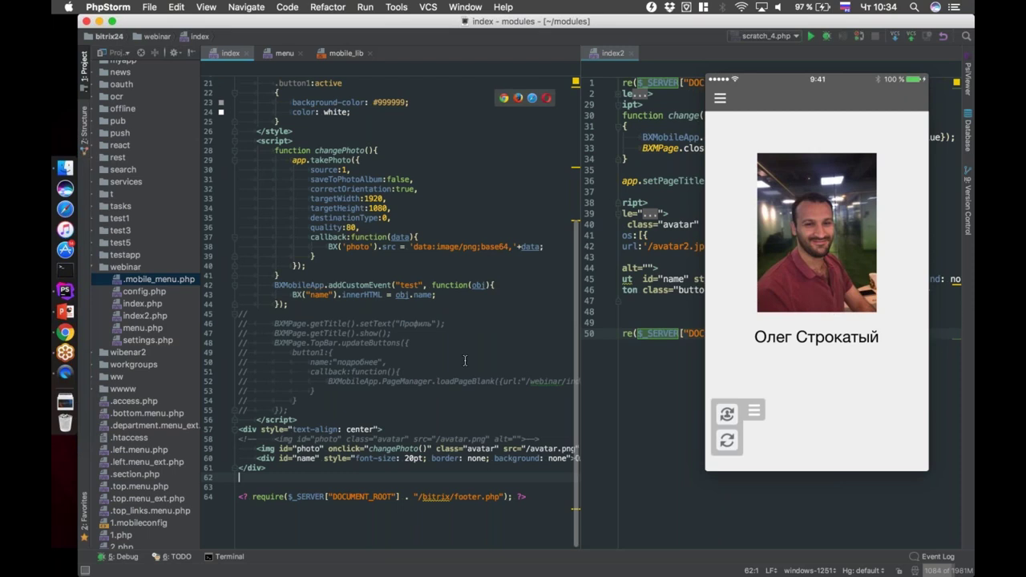
# Expand the commented-out page-title code block in index.php's script section
pyautogui.click(406, 417)
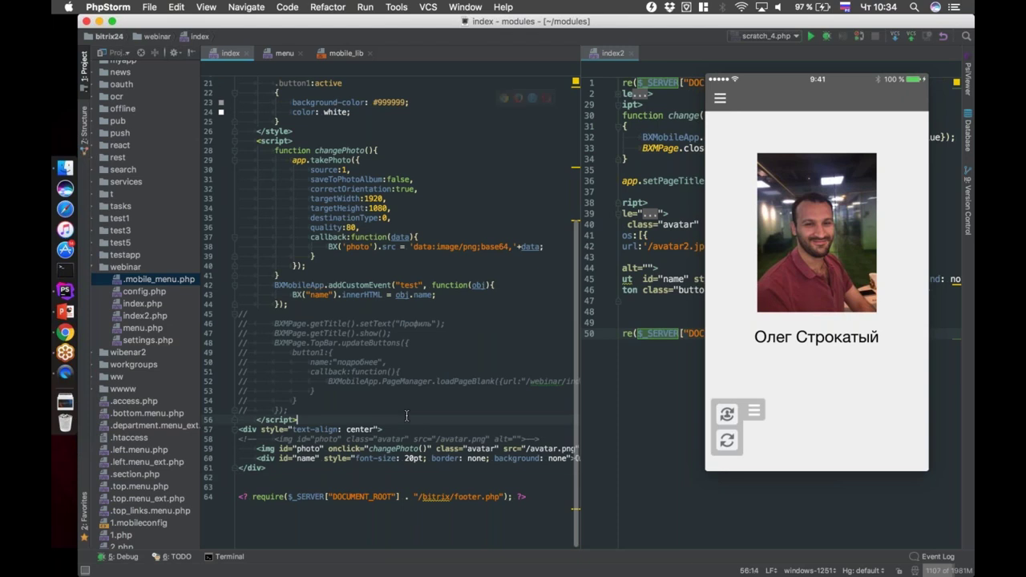
pyautogui.click(471, 327)
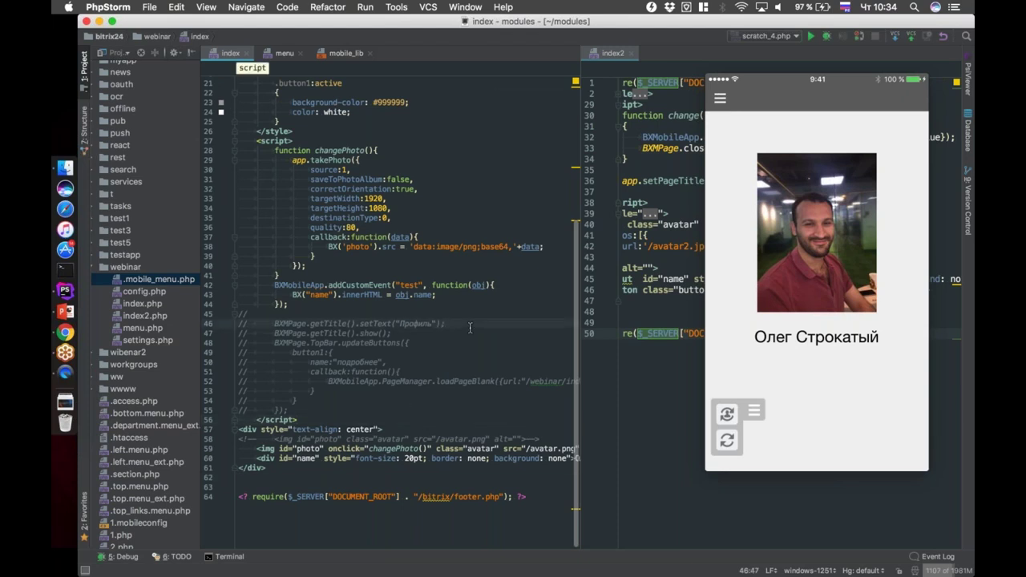
pyautogui.press('super+minus')
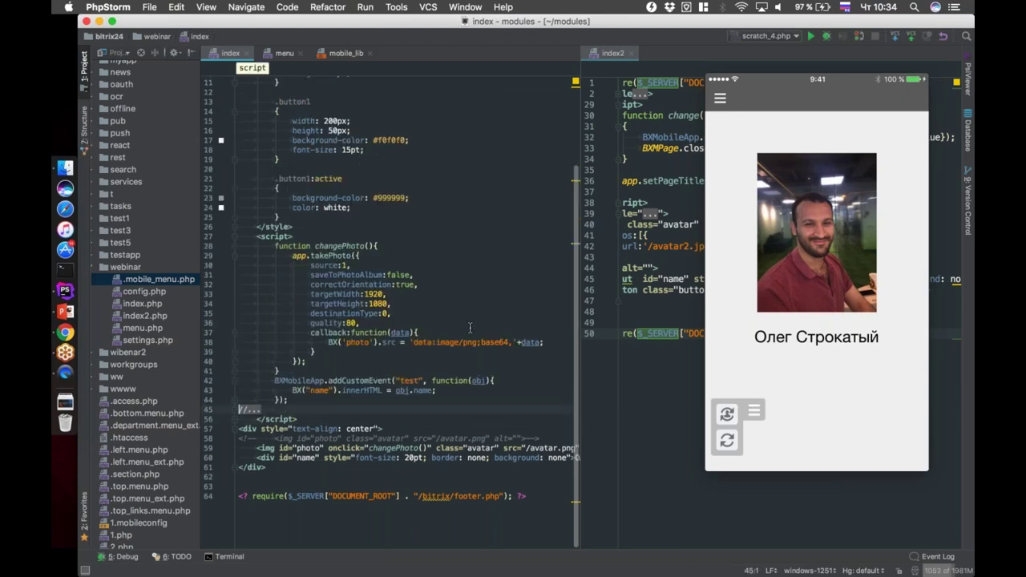
pyautogui.press('super+equal')
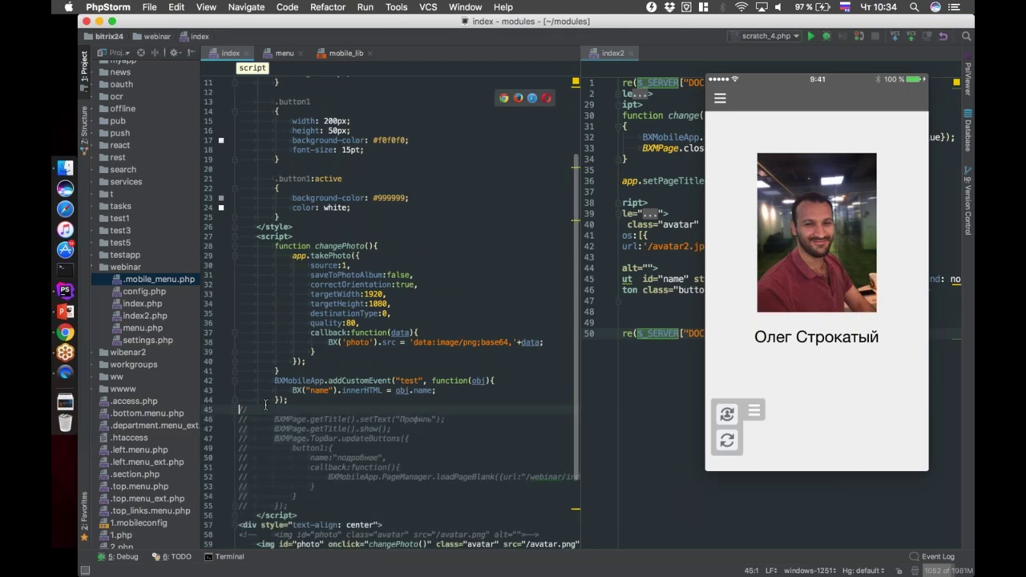
pyautogui.scroll(-2, 304, 371)
pyautogui.scroll(-1, 304, 371)
pyautogui.click(409, 332)
pyautogui.press('super+minus')
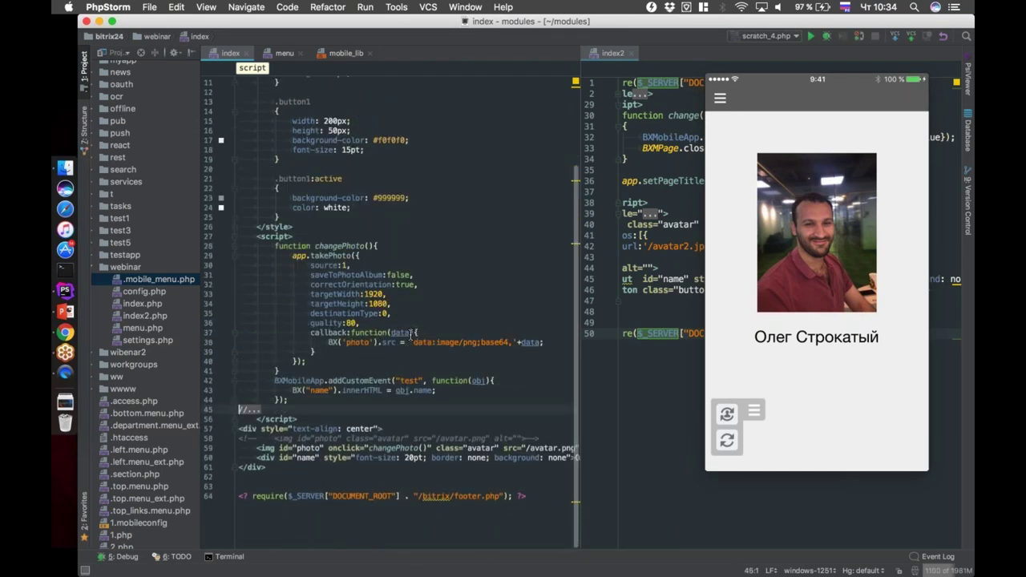
pyautogui.click(253, 410)
# Uncomment the setText("Профиль") and show() lines, then type '1пользовате' after Профиль
pyautogui.click(394, 419)
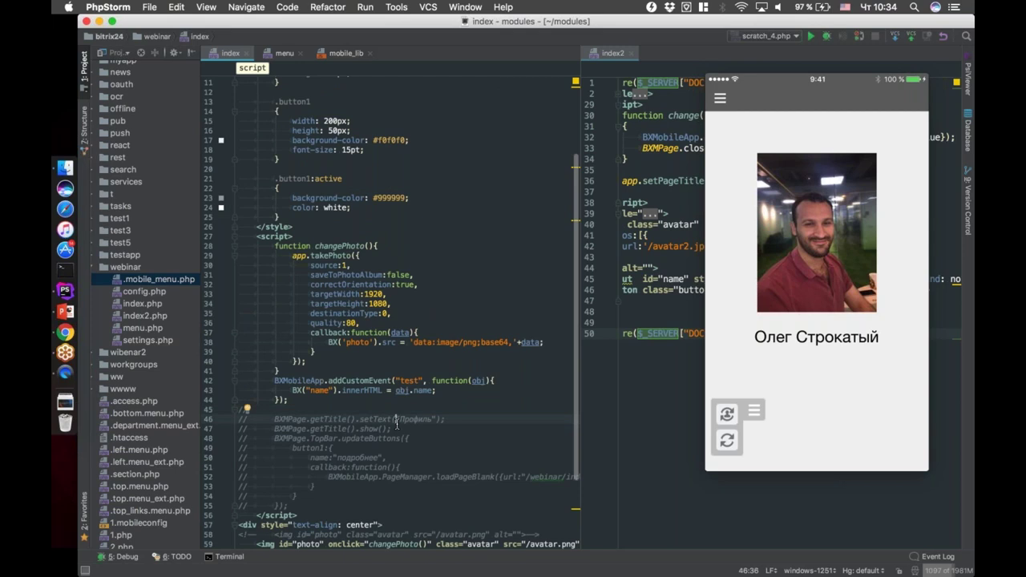
pyautogui.press('super+slash')
pyautogui.press('super+slash')
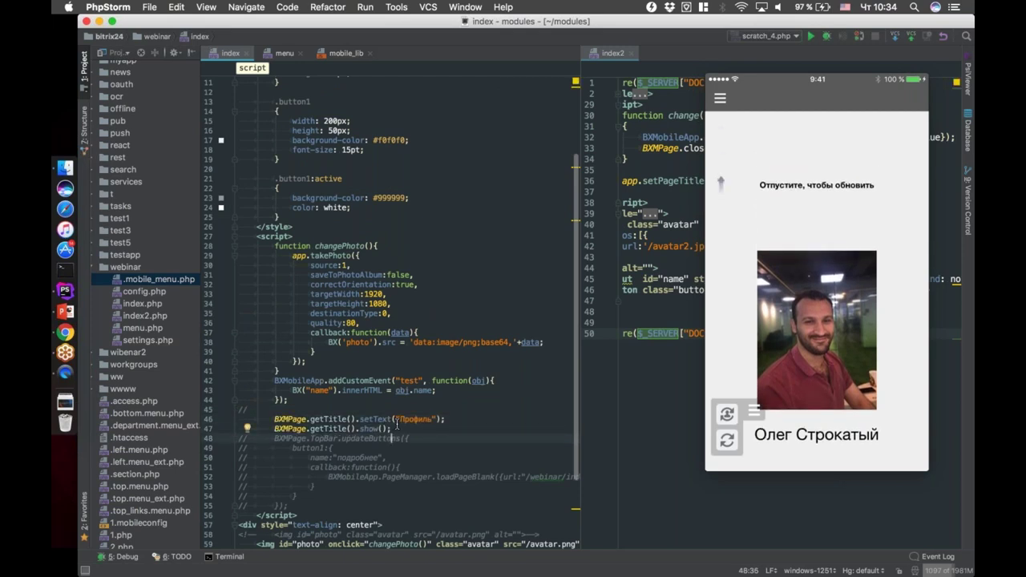
pyautogui.click(432, 420)
pyautogui.write('1')
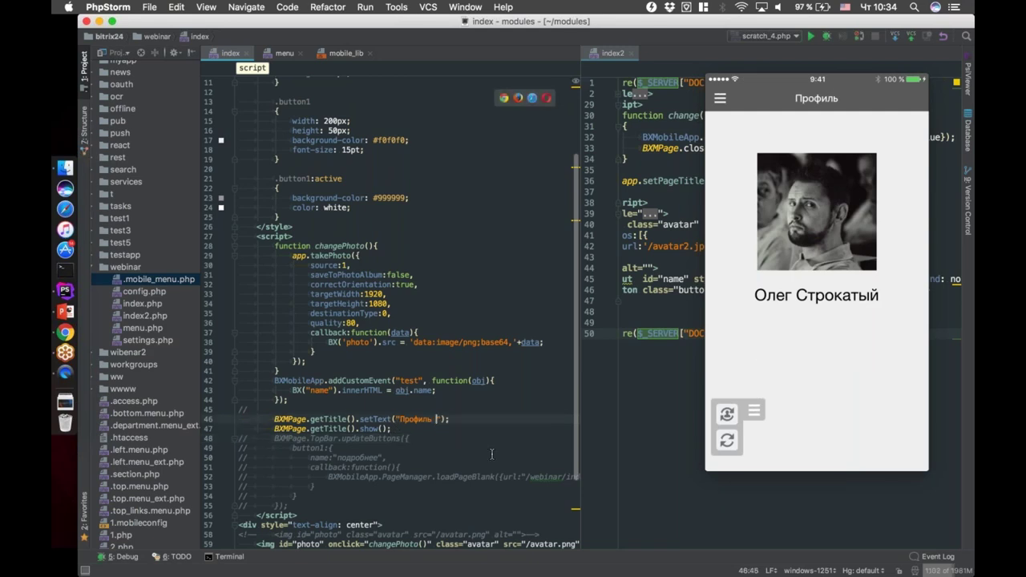